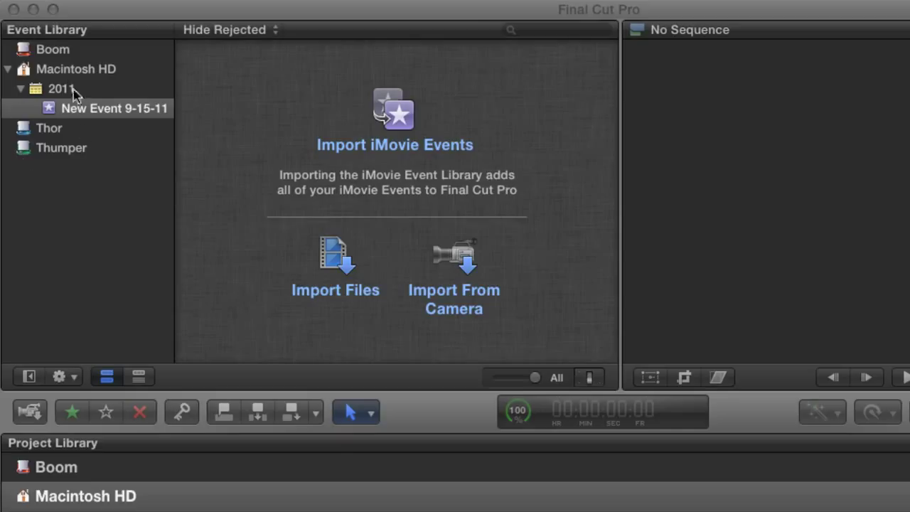
Browse the Boom, Thor, Thumper and Macintosh HD disks and open New Event 9-15-11
left_click(62, 55)
left_click(56, 53)
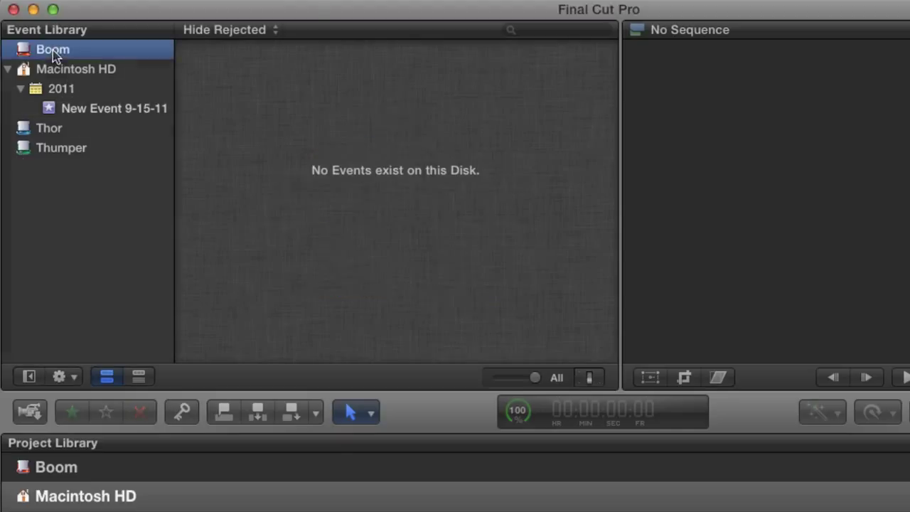
left_click(51, 131)
left_click(54, 149)
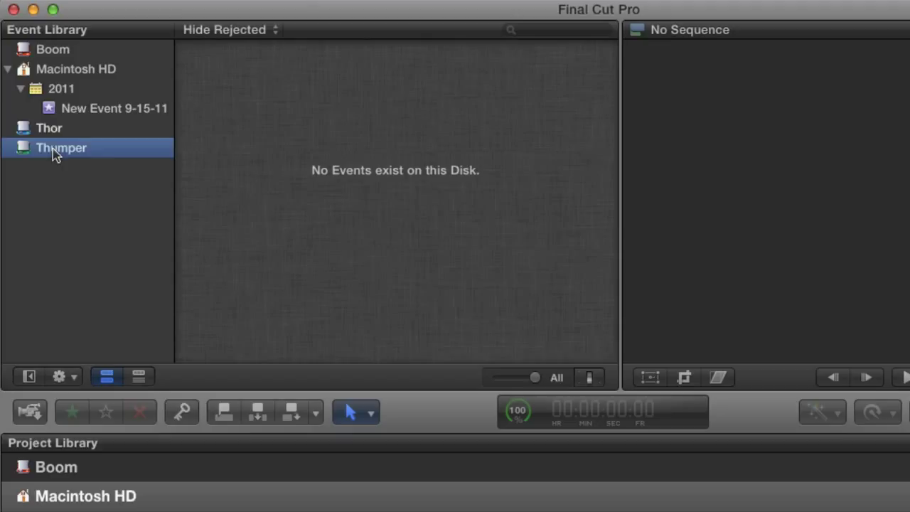
left_click(56, 75)
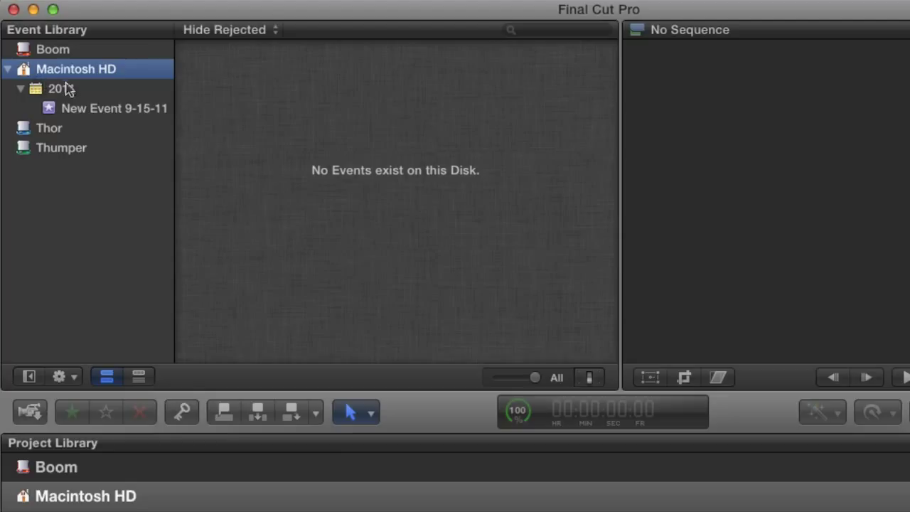
left_click(76, 108)
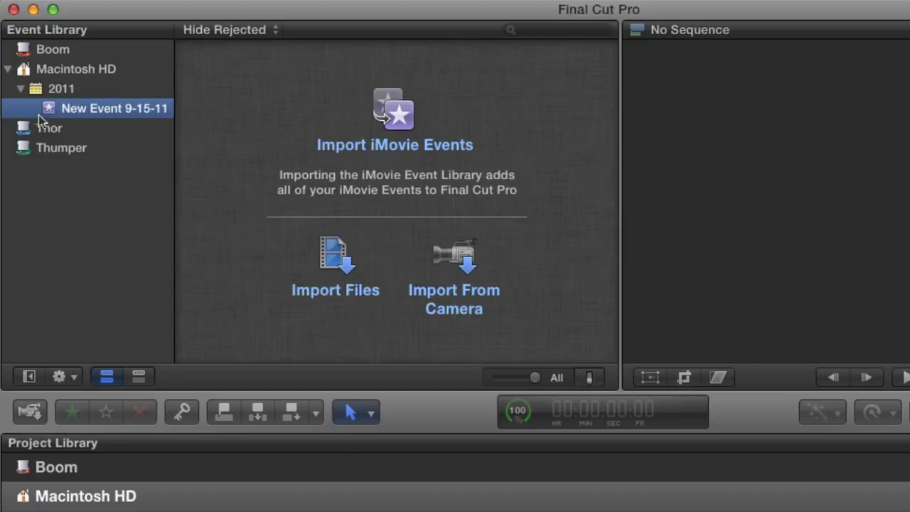
Attempt to move New Event 9-15-11 to the Trash and dismiss the not-permitted alert
right_click(105, 112)
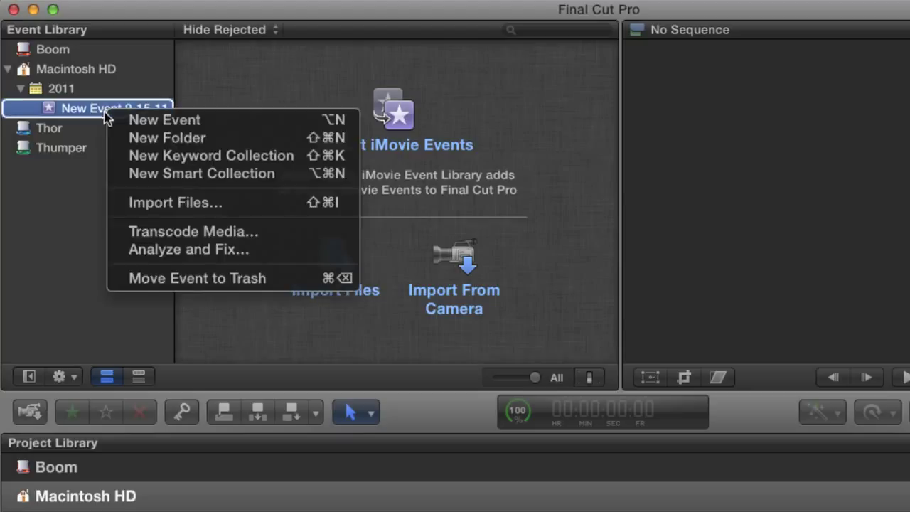
left_click(142, 279)
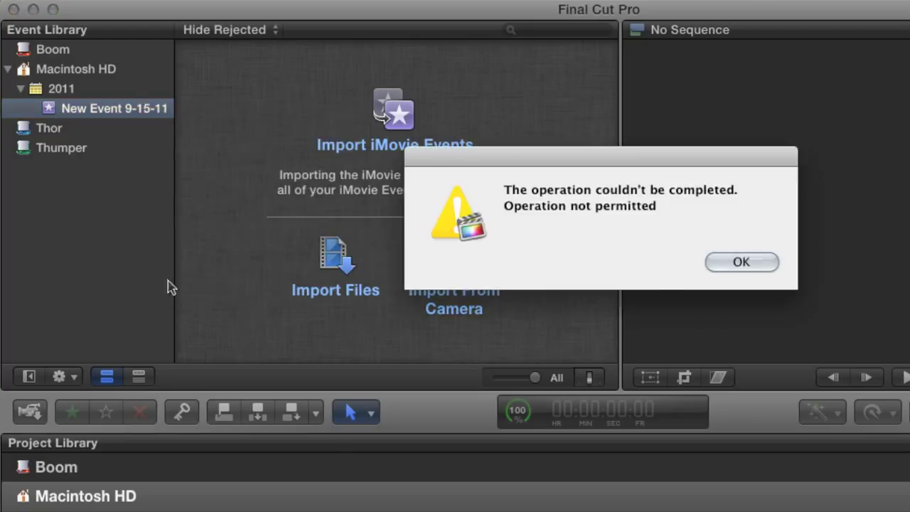
left_click(733, 267)
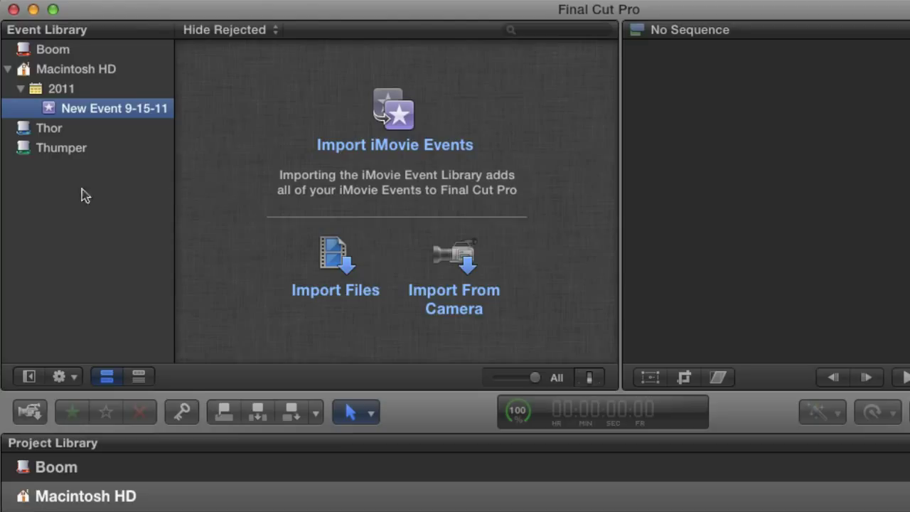
Reselect the 2011 folder and New Event 9-15-11 on Macintosh HD, then view the empty Thor disk
left_click(48, 90)
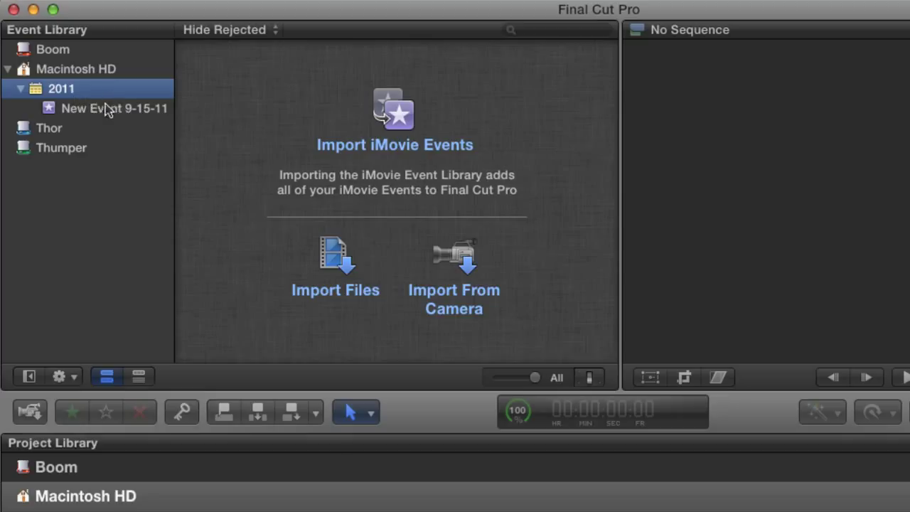
left_click(97, 73)
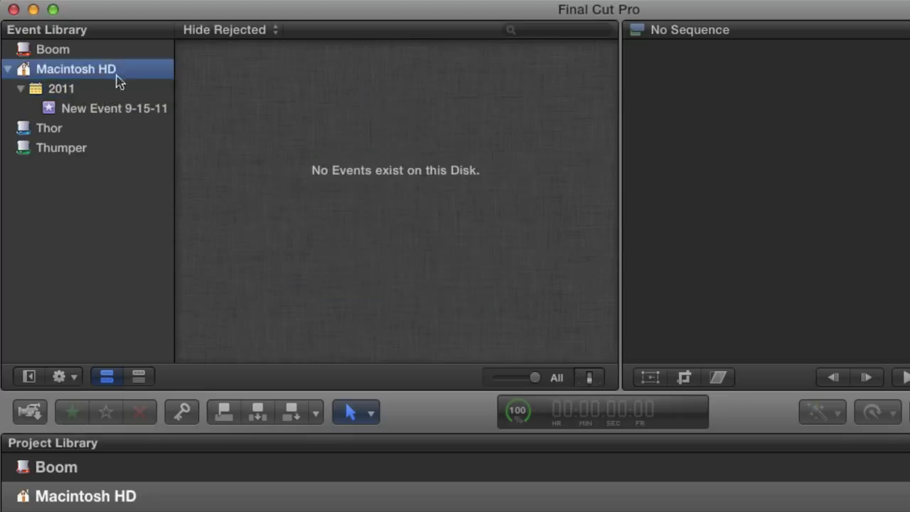
left_click(66, 89)
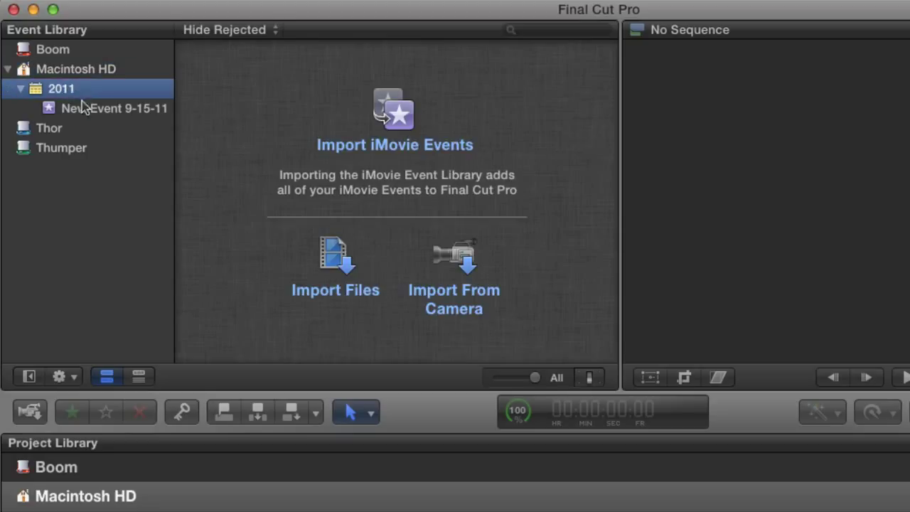
left_click(66, 111)
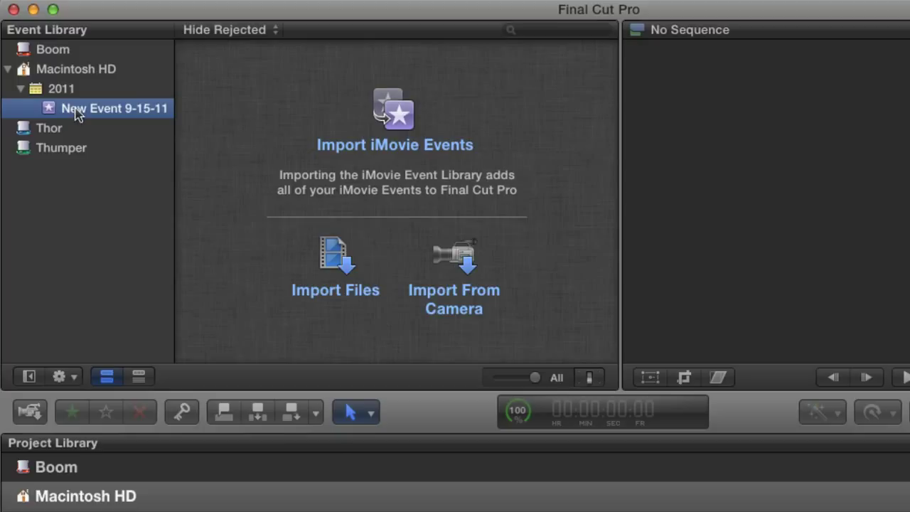
left_click(52, 134)
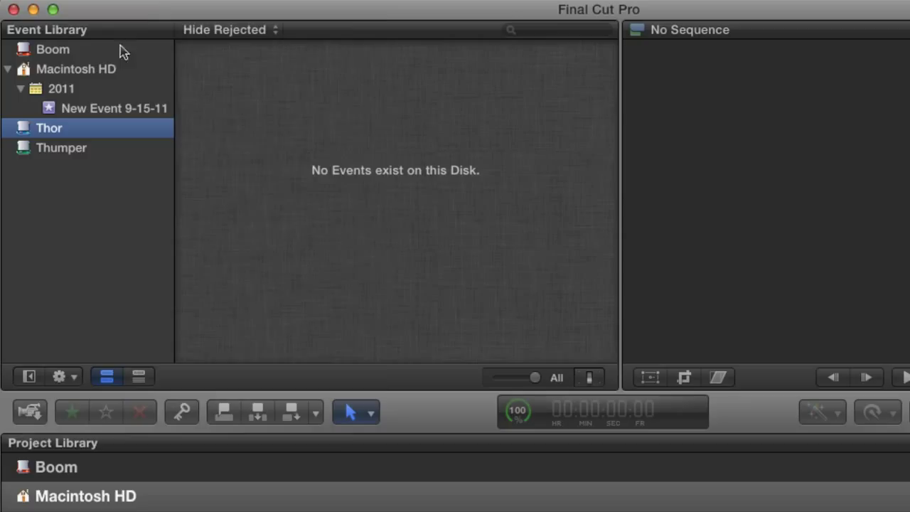
Create New Event 9-15-11 on Thor via File > New Event and trash the Macintosh HD copy
left_click(164, 1)
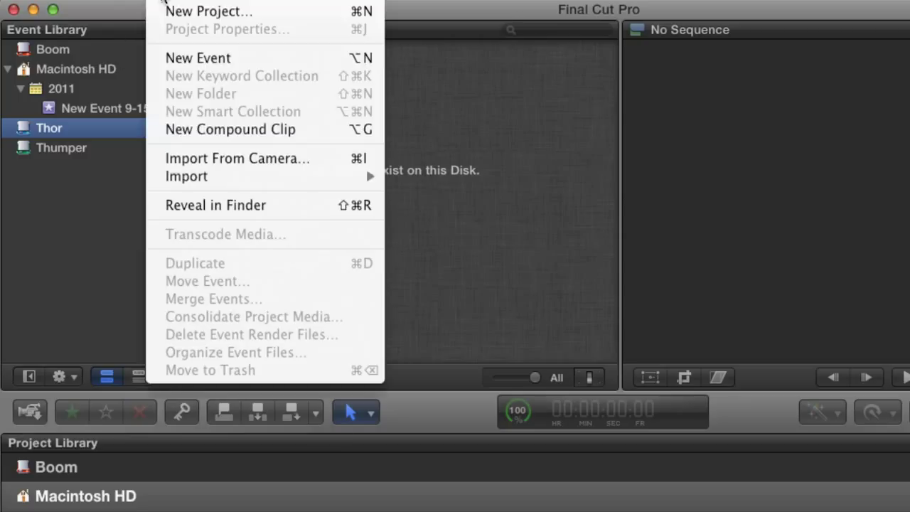
left_click(174, 60)
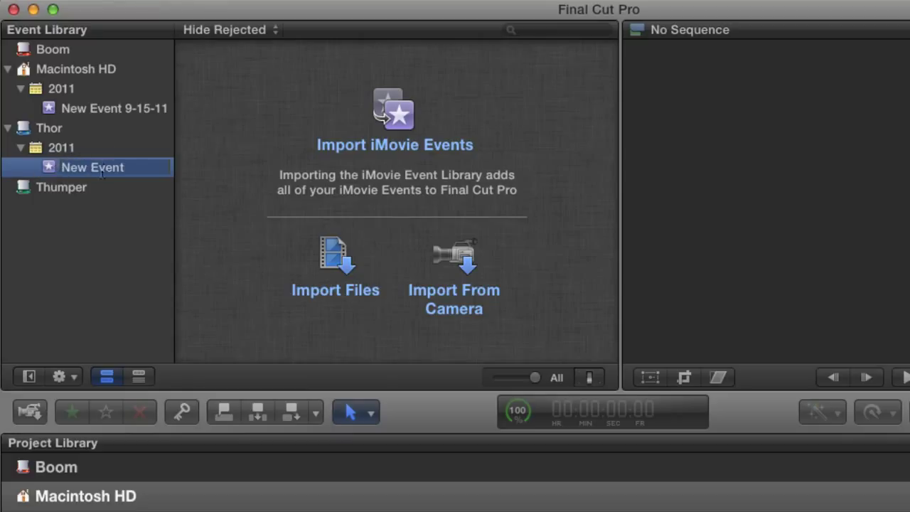
left_click(60, 113)
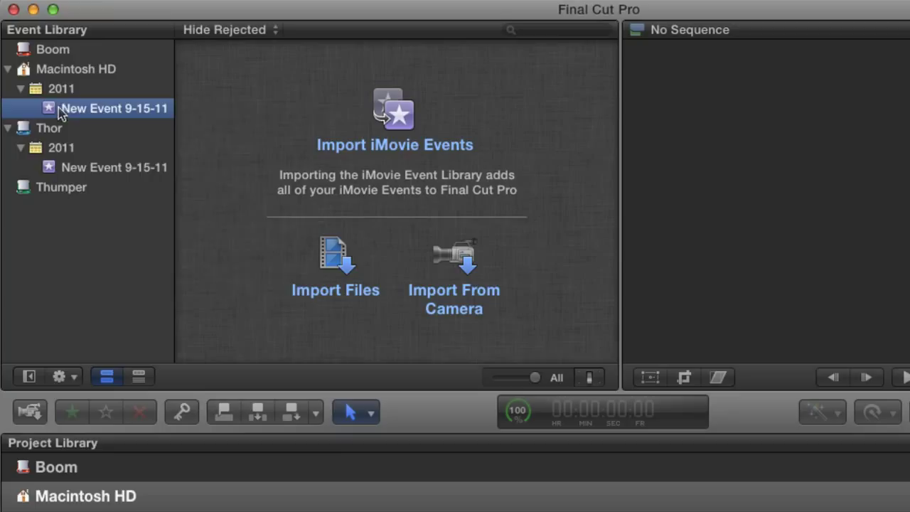
right_click(60, 112)
left_click(108, 273)
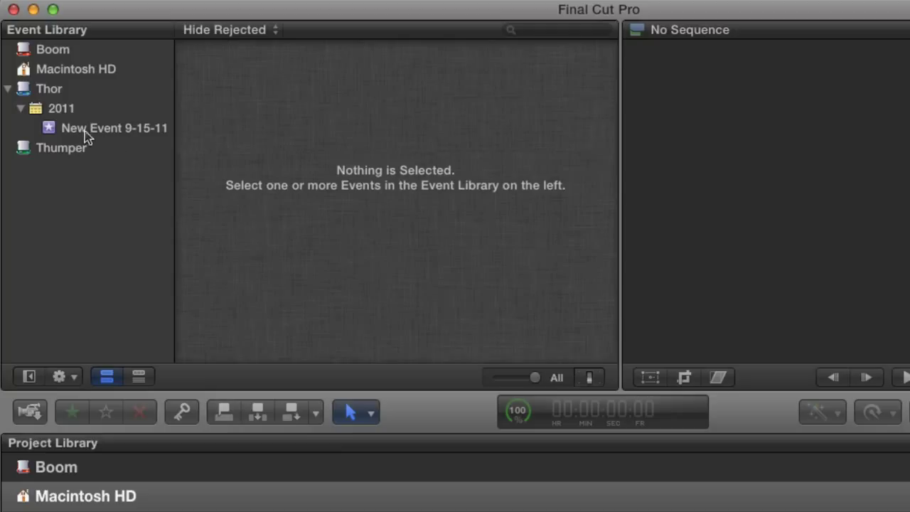
Uncheck Group Events by Disk and set Group Events by Date to Don't Group Events by Date
left_click(54, 92)
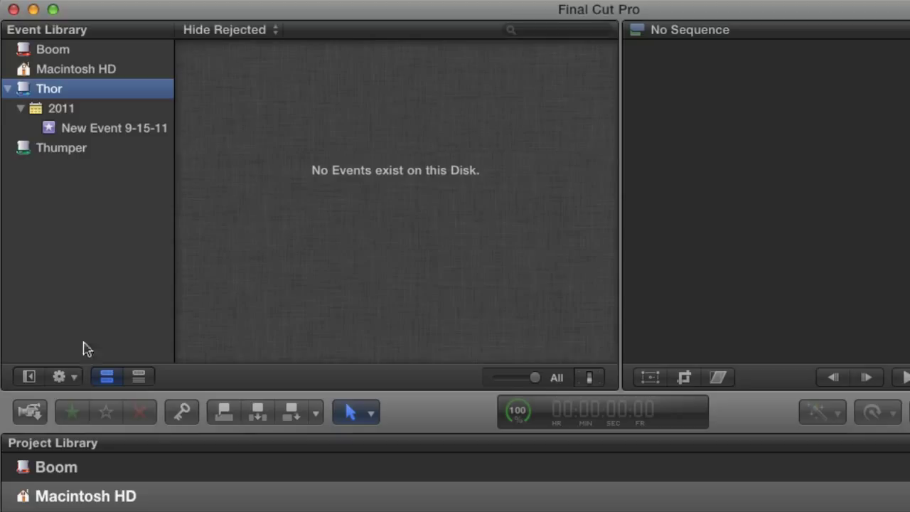
left_click(74, 379)
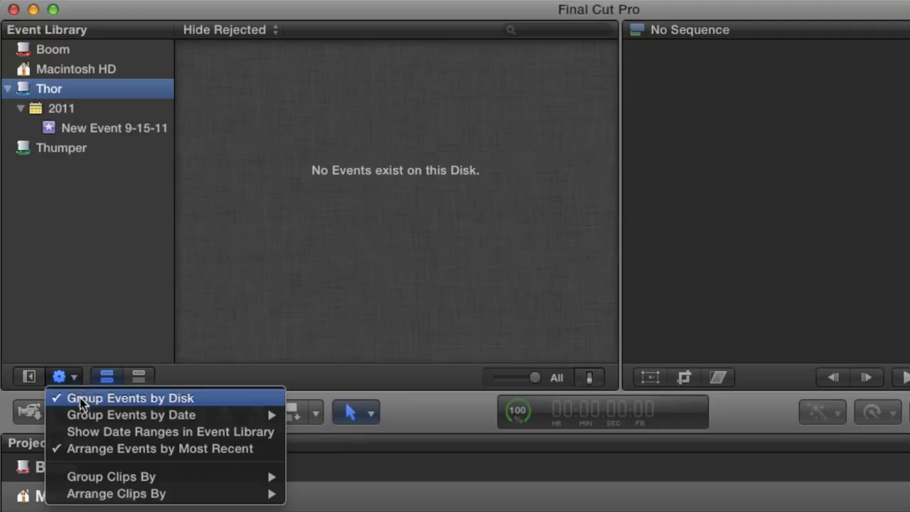
left_click(95, 400)
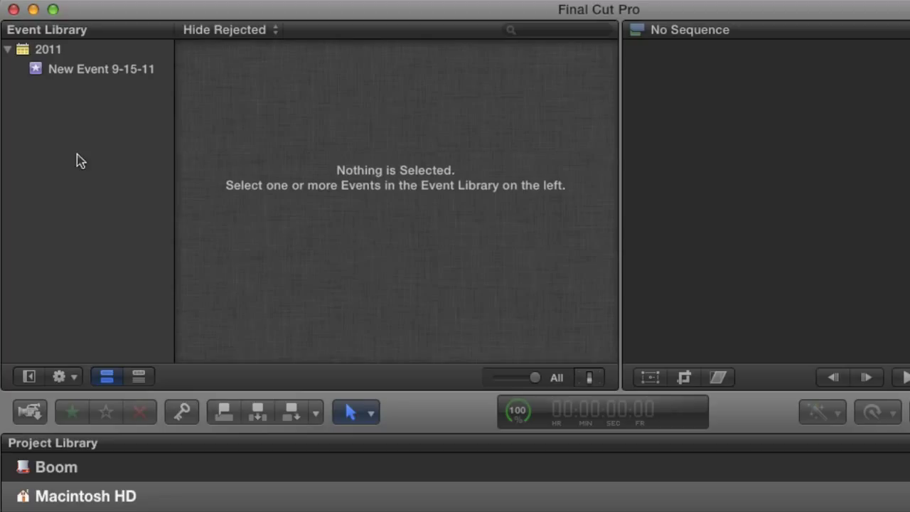
left_click(73, 376)
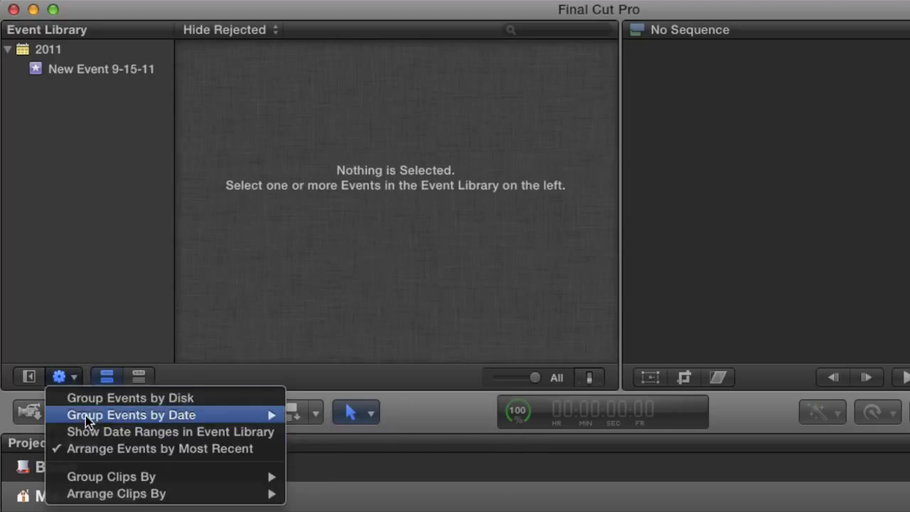
mouse_move(197, 417)
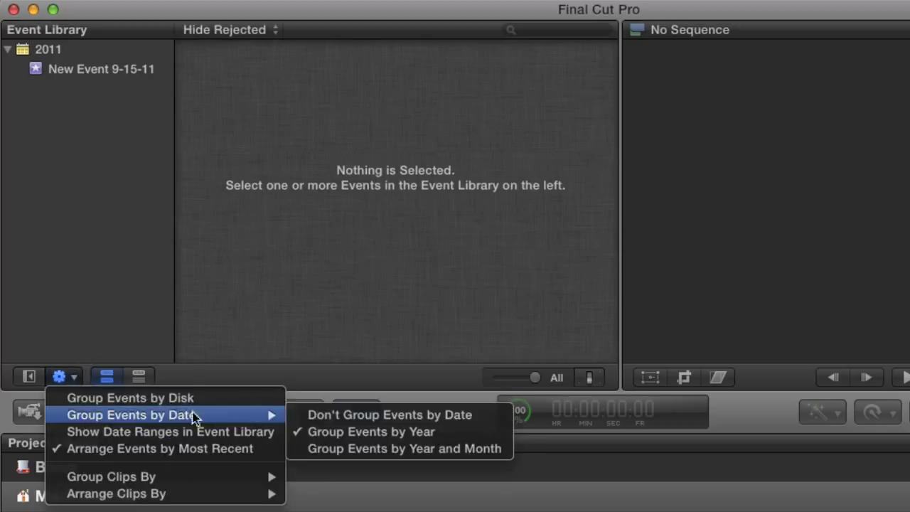
left_click(352, 418)
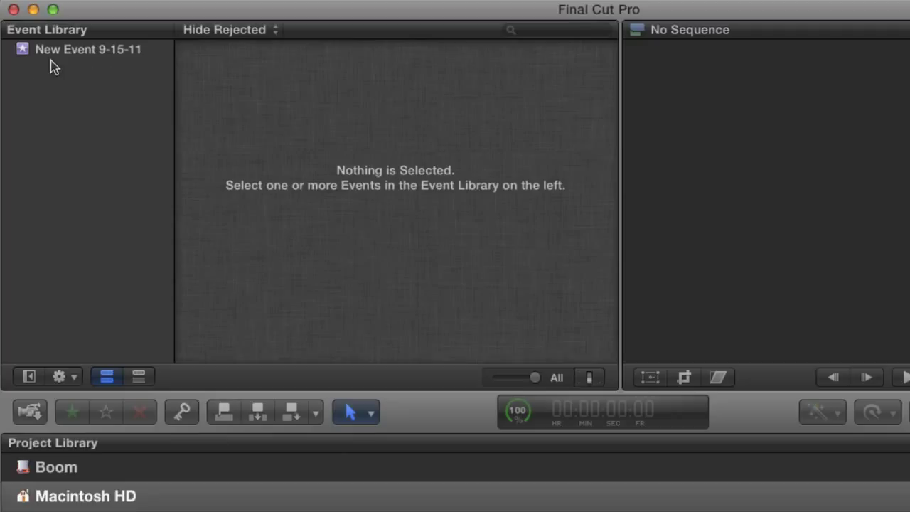
key("alt+n")
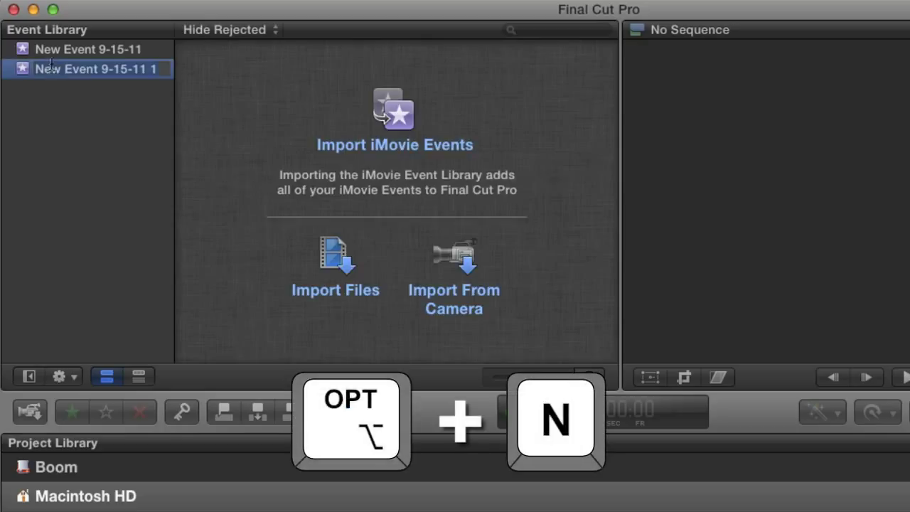
left_click(75, 93)
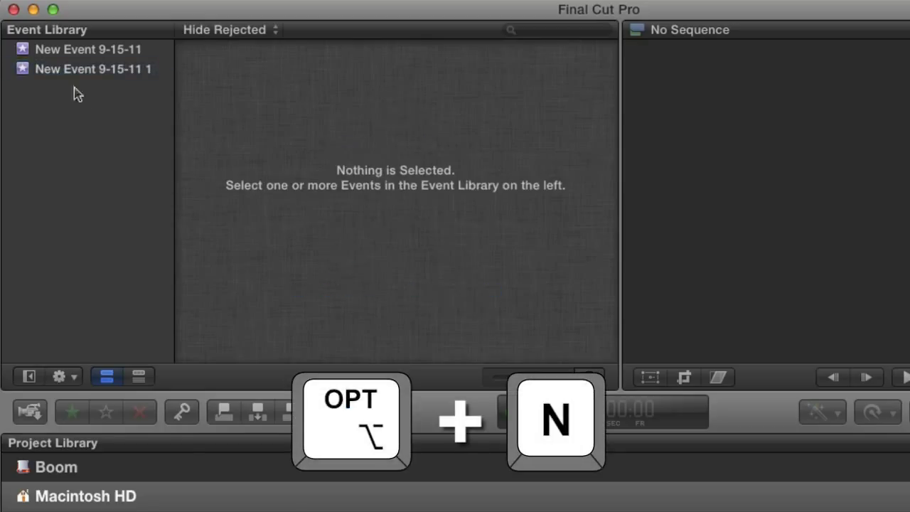
left_click(71, 378)
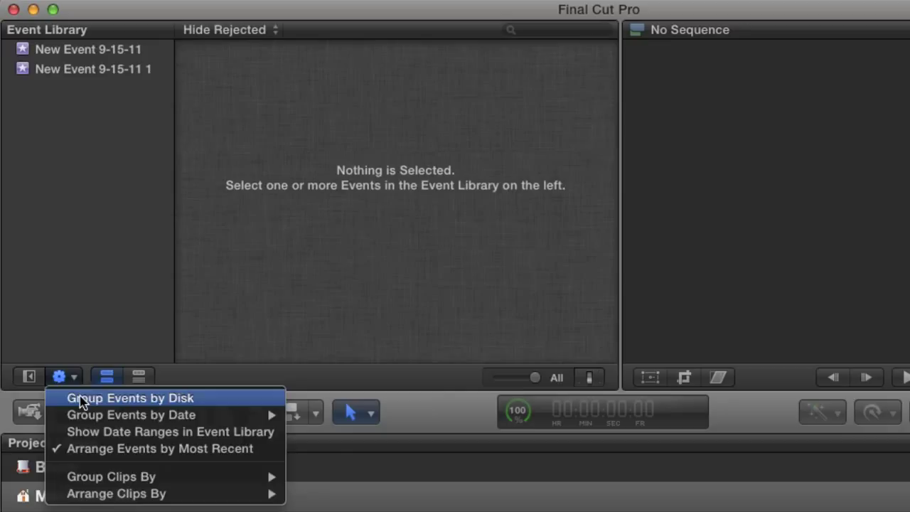
left_click(83, 397)
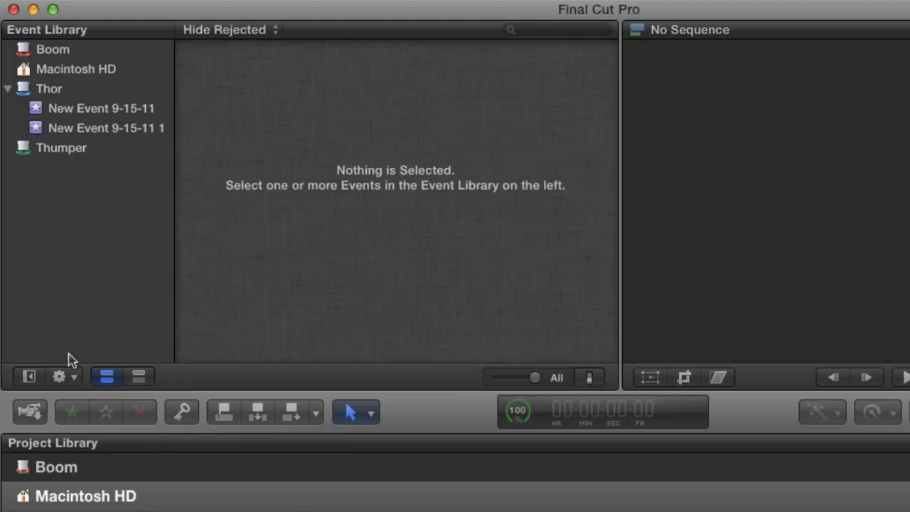
left_click(70, 376)
left_click(81, 398)
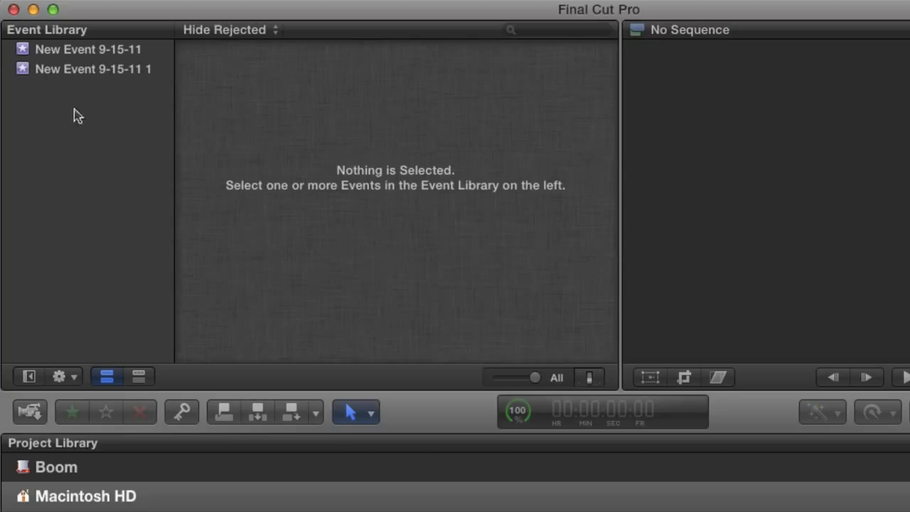
left_click(27, 74)
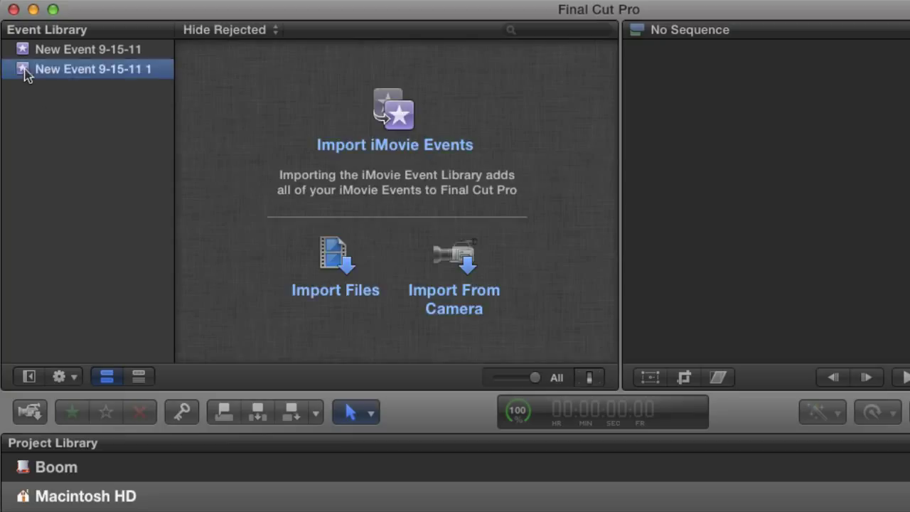
right_click(33, 72)
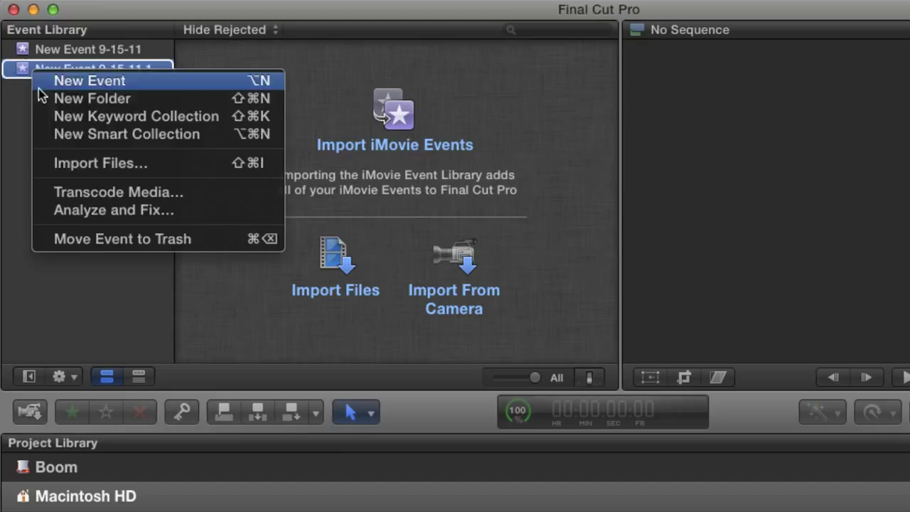
left_click(93, 241)
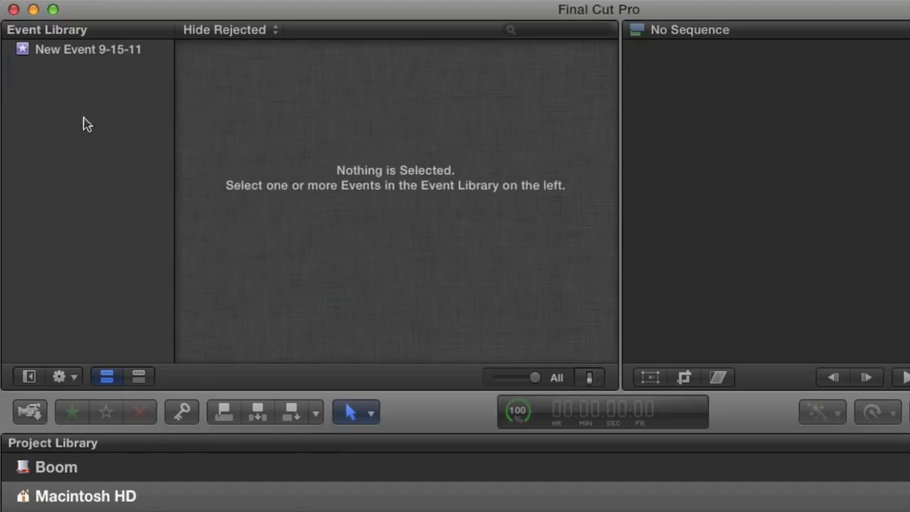
left_click(74, 375)
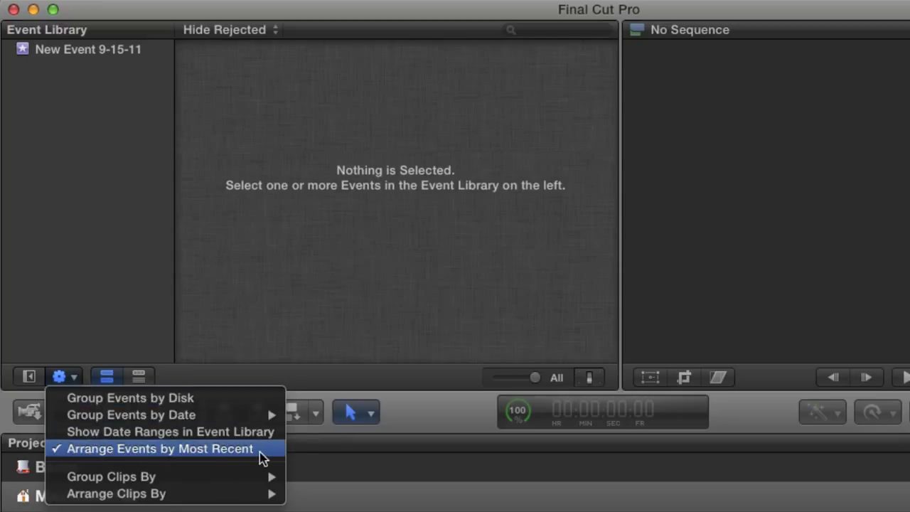
Keep events arranged by most recent and open the empty New Event 9-15-11 event
left_click(90, 448)
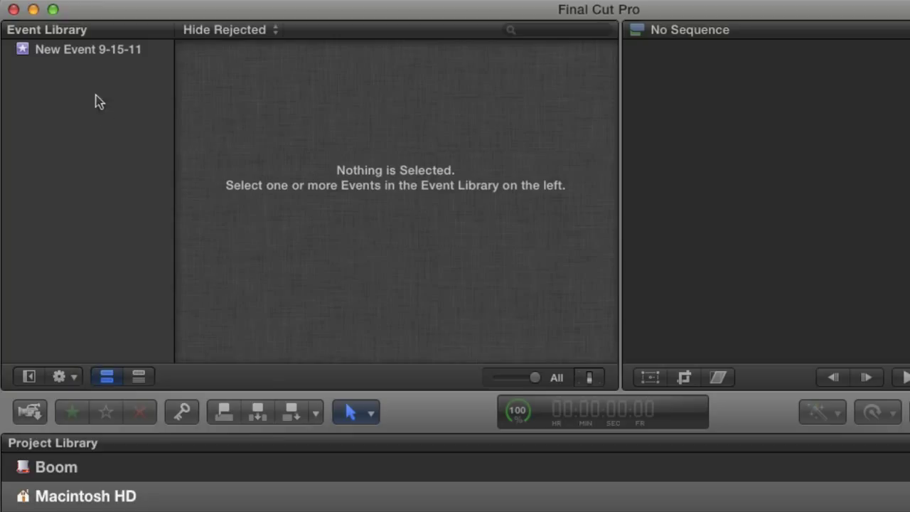
left_click(103, 51)
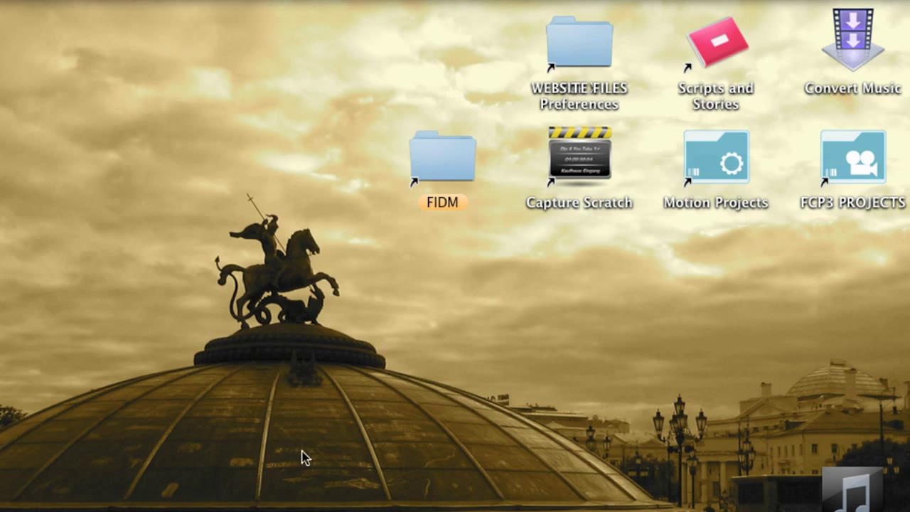
Open a Finder window on Thor and identify the Final Cut Events and Final Cut Projects folders
key("super+n")
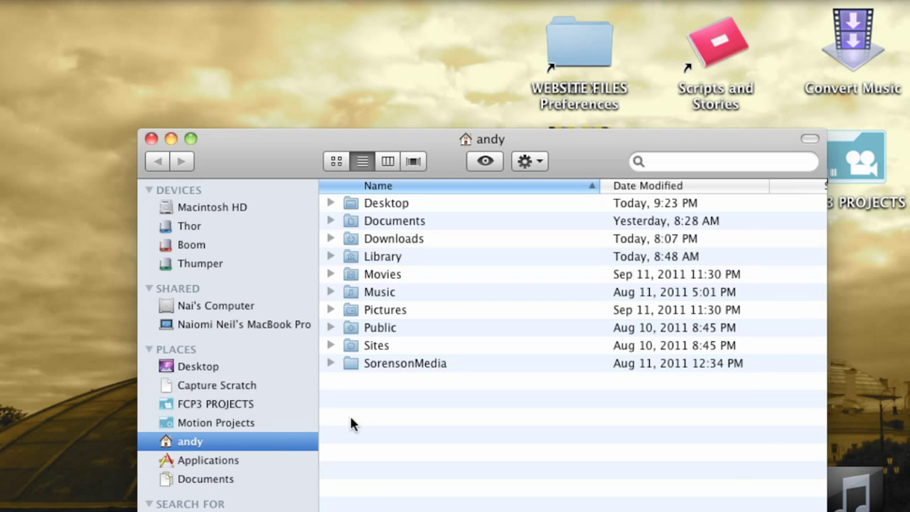
left_click(192, 226)
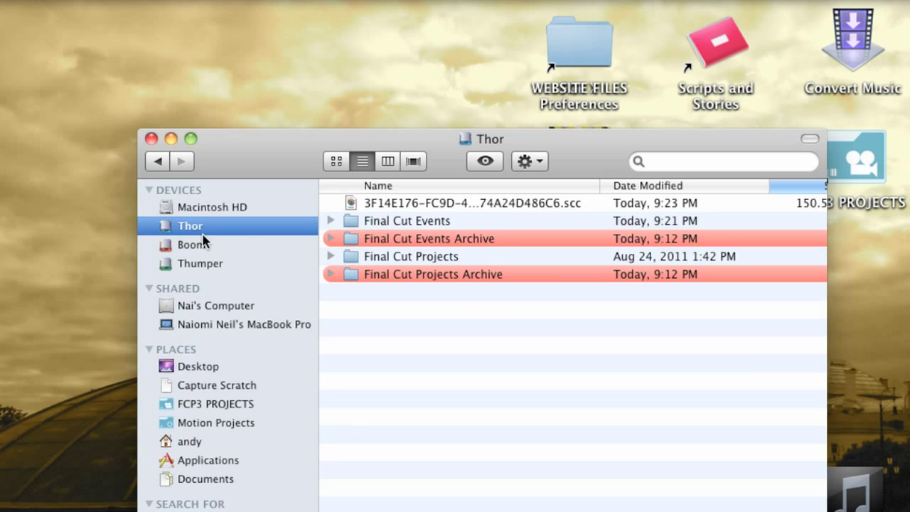
left_click(426, 222)
left_click(431, 258)
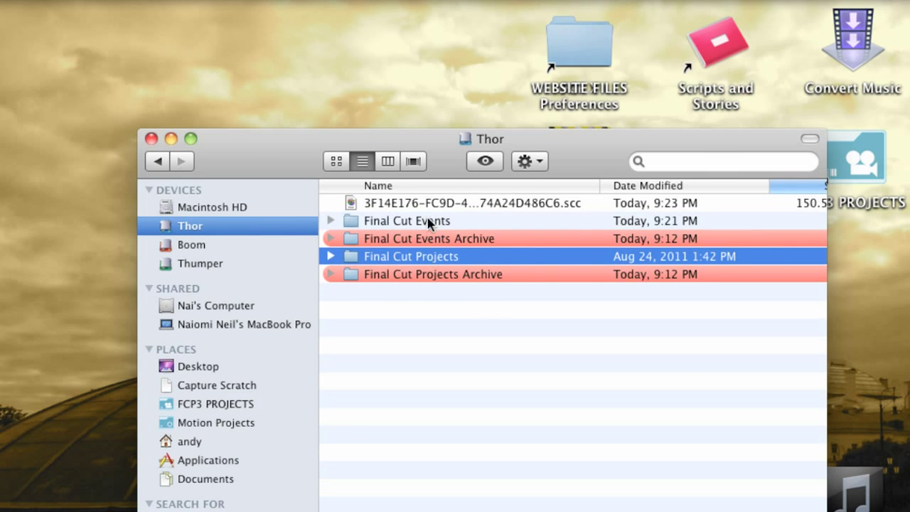
left_click(428, 222)
left_click(424, 258)
left_click(404, 226)
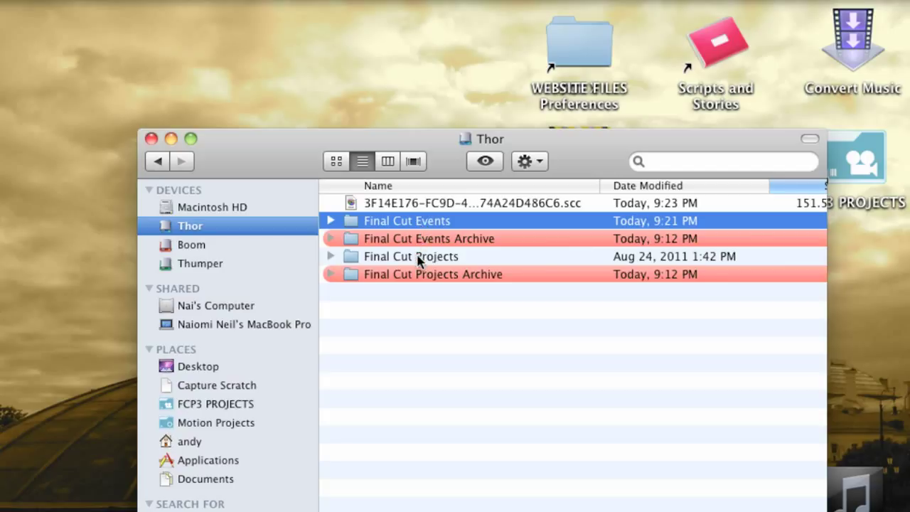
Identify the archive folders, expand Final Cut Events Archive and move Toy Story 3 Prem into Final Cut Events
left_click(366, 238)
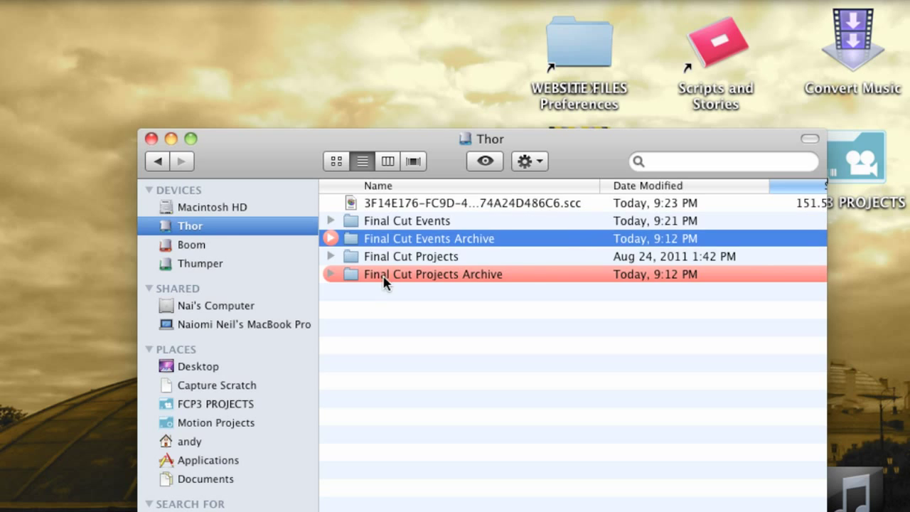
left_click(385, 274)
left_click(397, 242)
left_click(396, 276)
left_click(418, 240)
left_click(411, 278)
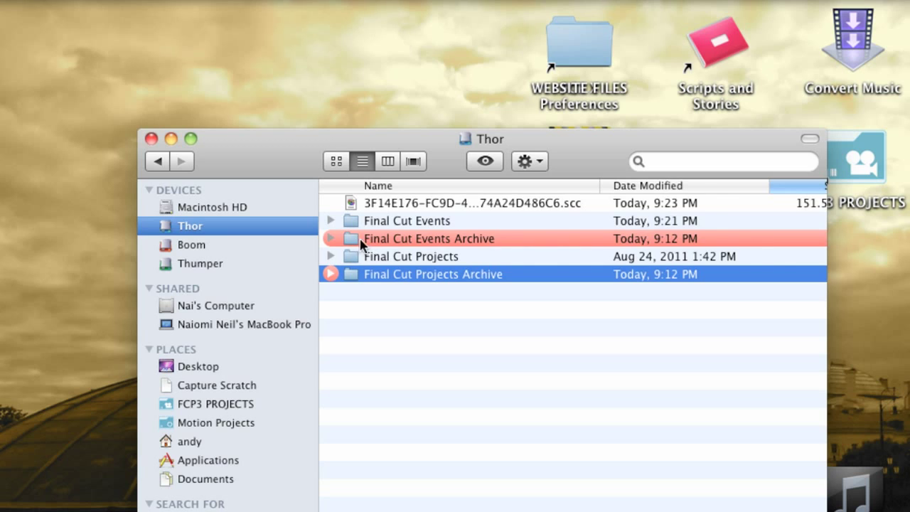
left_click(330, 238)
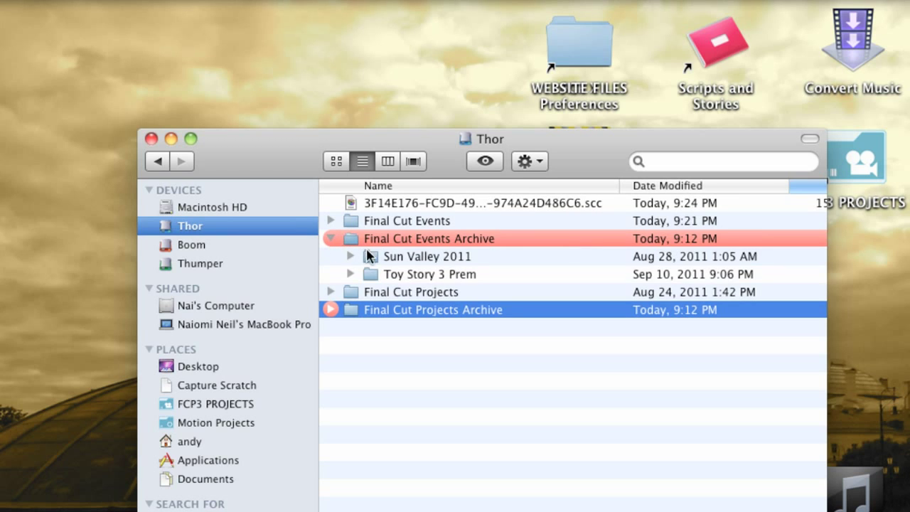
left_click_drag(370, 279, 388, 228)
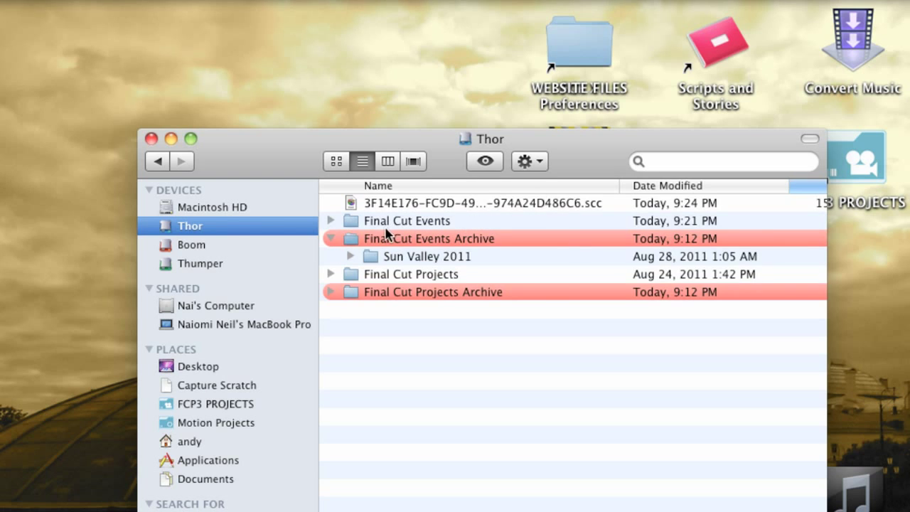
Close the Thor window, relaunch Final Cut Pro and open Toy Story 3 Prem to browse its 61 clips
left_click(330, 239)
key("super+w")
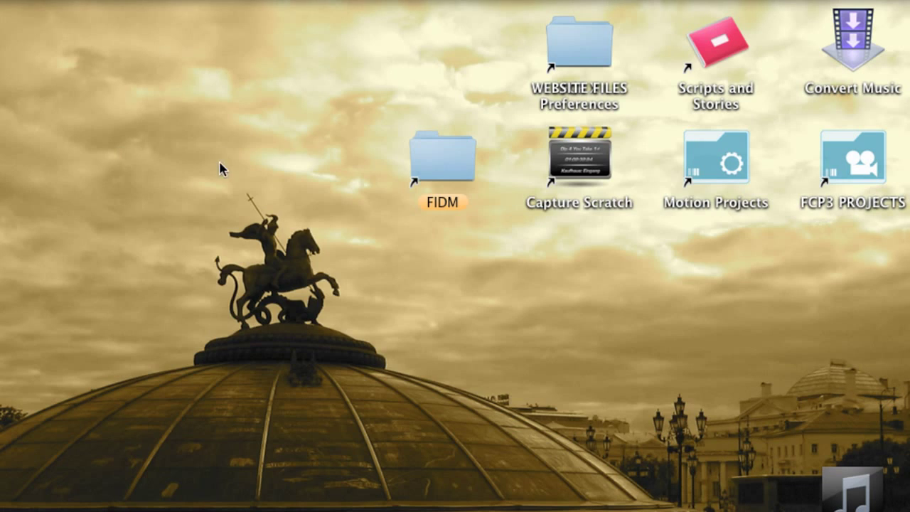
mouse_move(26, 347)
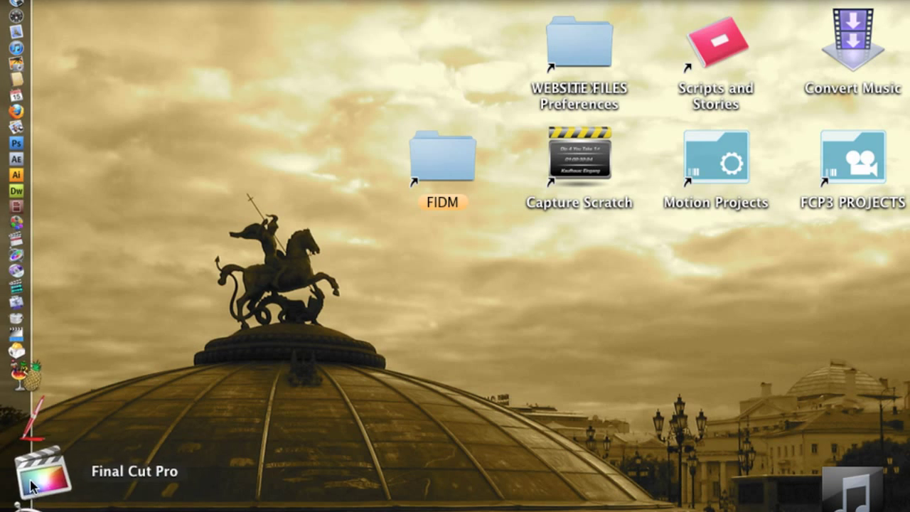
left_click(36, 476)
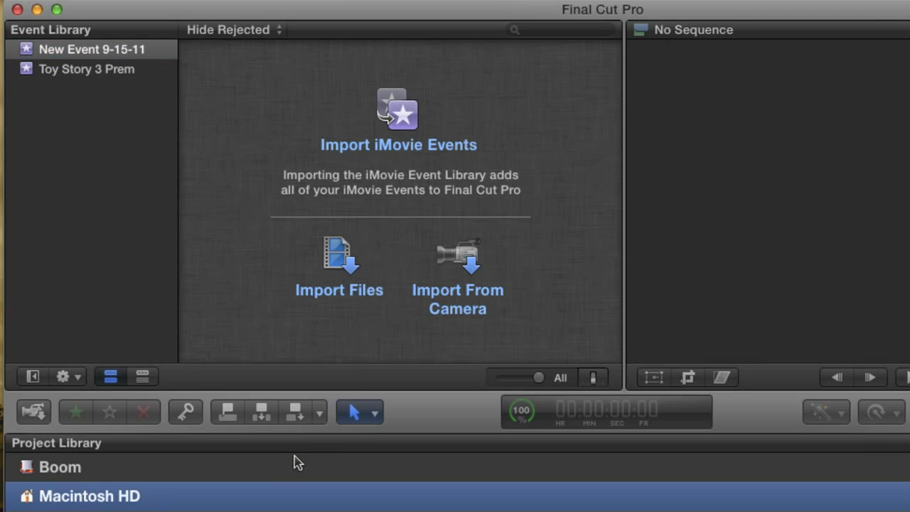
left_click(72, 69)
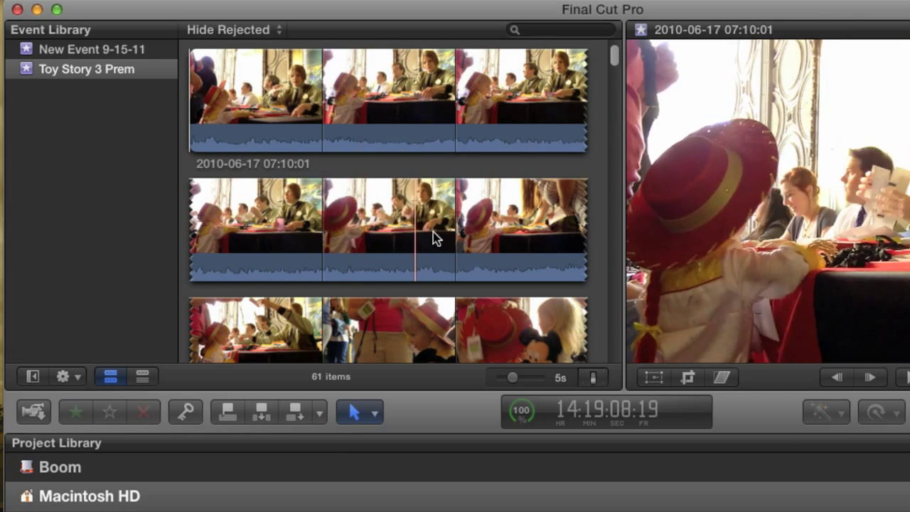
scroll(612, 71, "down", 2)
left_click_drag(615, 74, 599, 112)
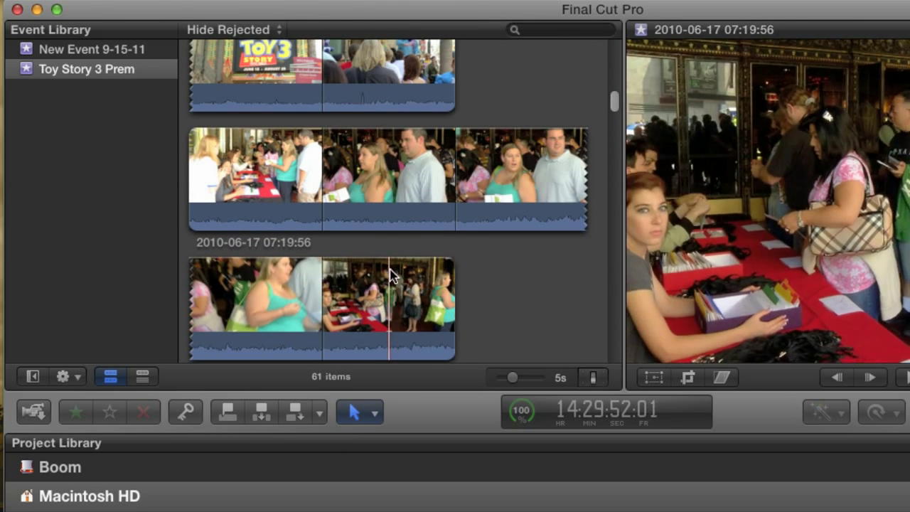
Set the browser zoom slider to All and widen the clip browser to three thumbnail columns
left_click_drag(514, 380, 541, 379)
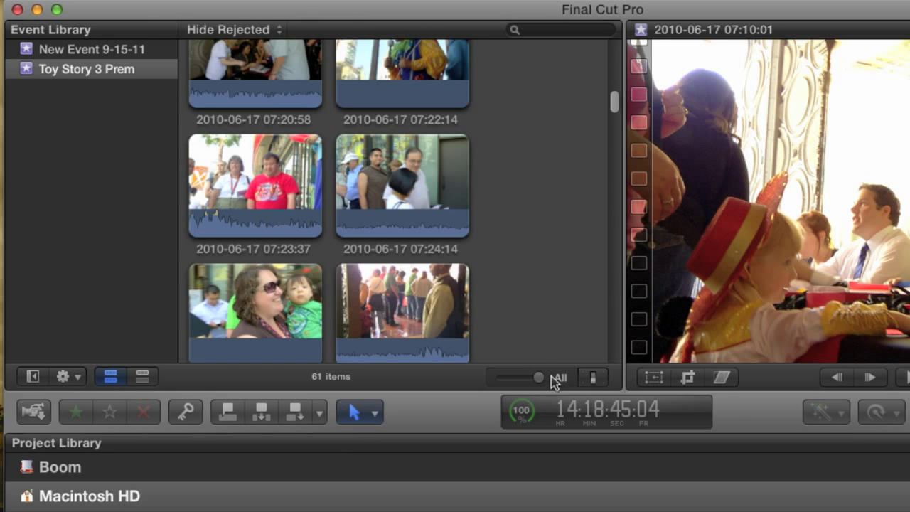
left_click_drag(608, 111, 617, 74)
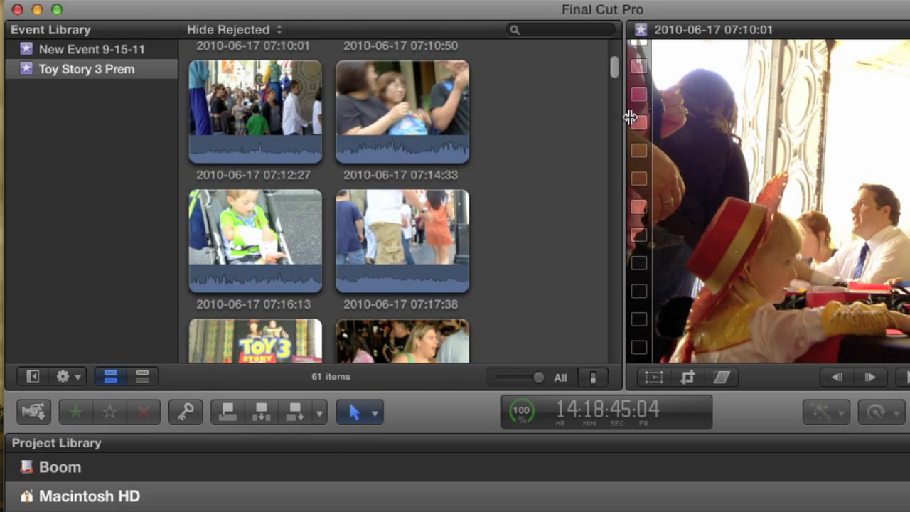
left_click_drag(625, 116, 654, 121)
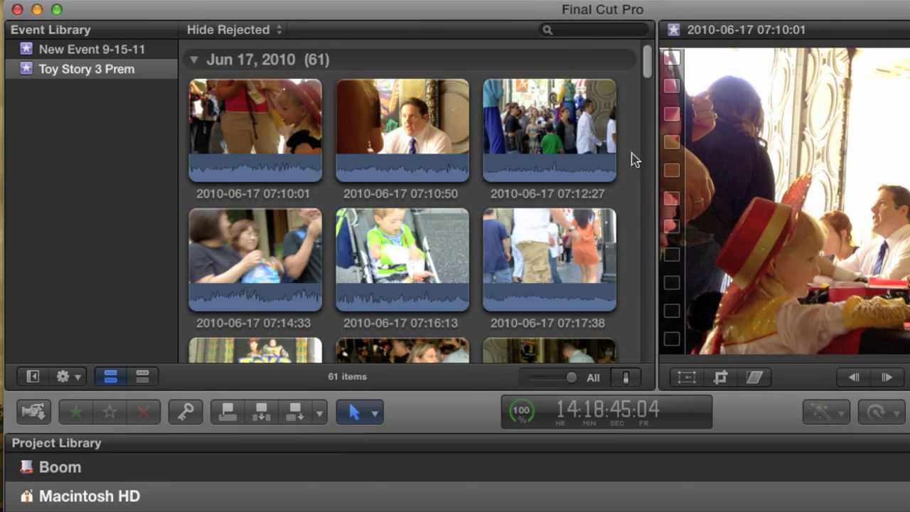
Increase Clip Height slightly and turn off Show Waveforms in the Clip Appearance settings
left_click(629, 379)
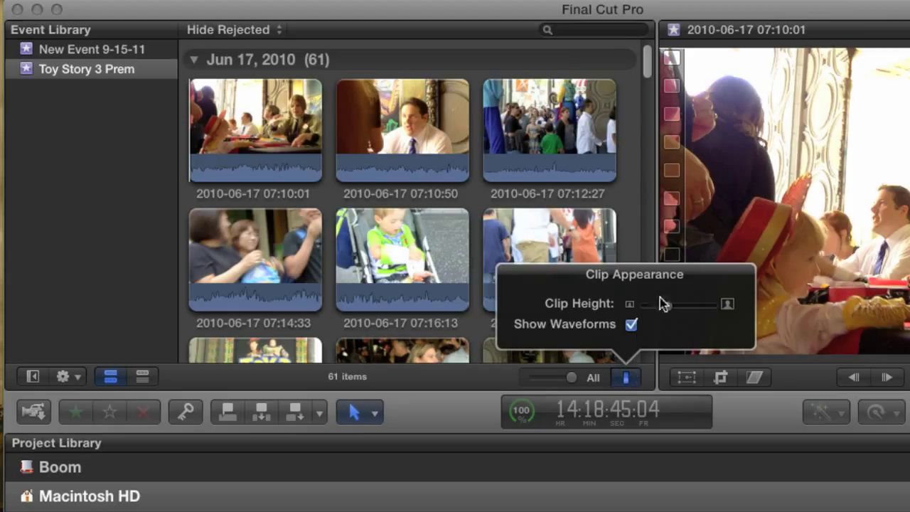
left_click_drag(669, 307, 669, 307)
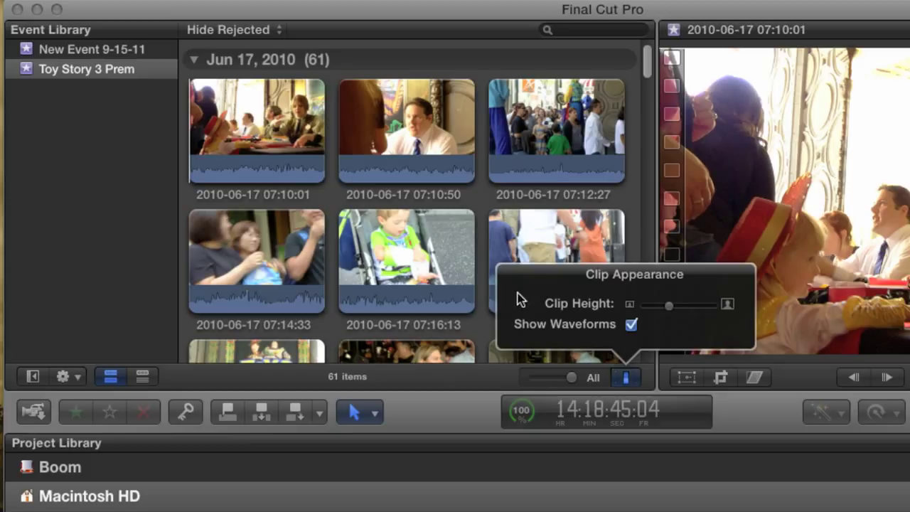
left_click(631, 325)
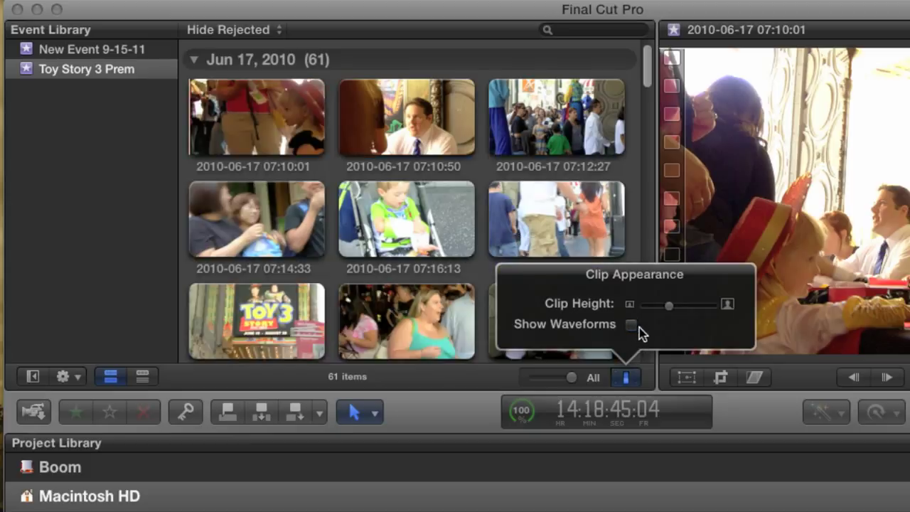
left_click(625, 377)
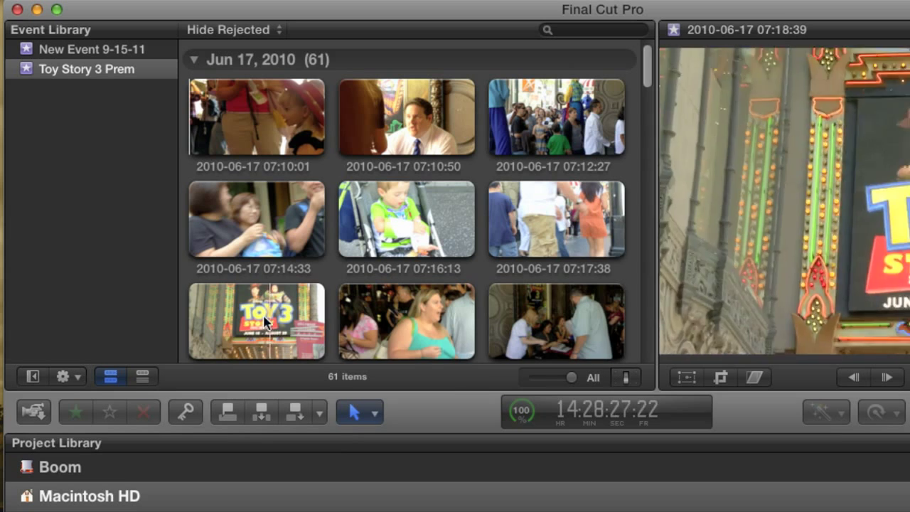
left_click(625, 378)
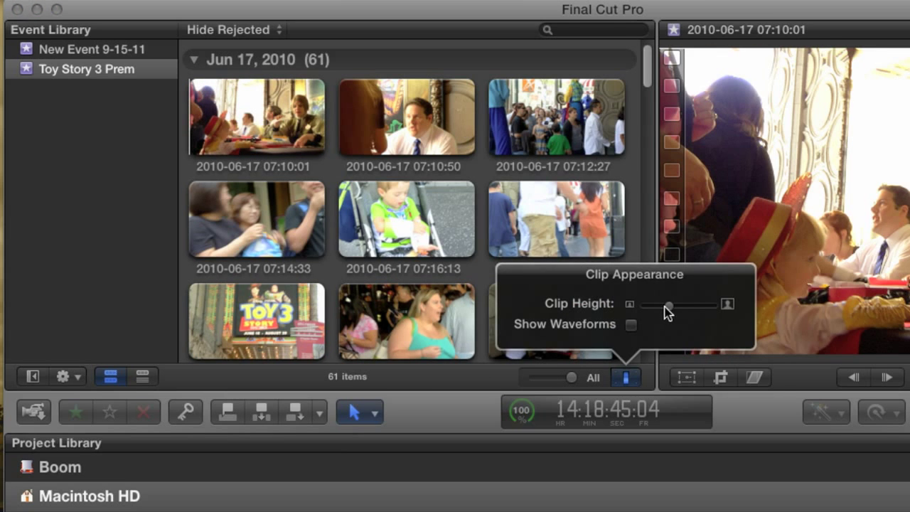
left_click_drag(667, 313, 668, 314)
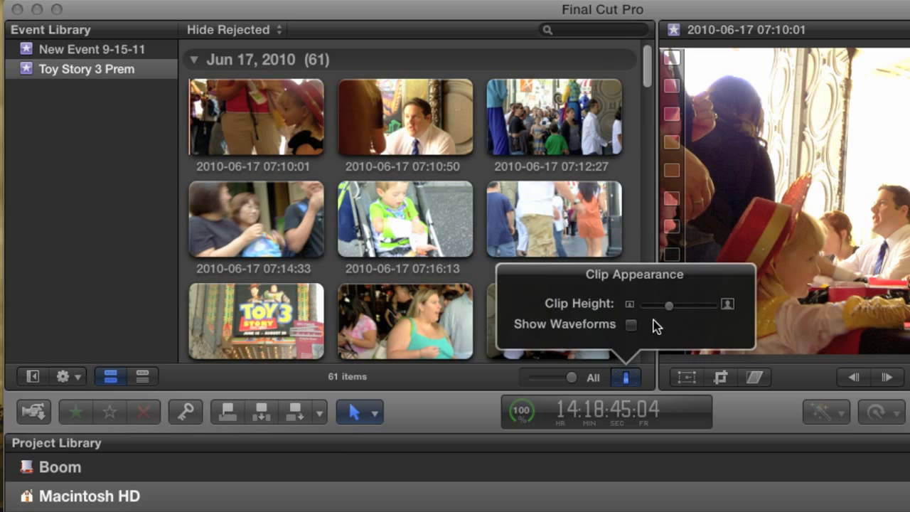
left_click(625, 379)
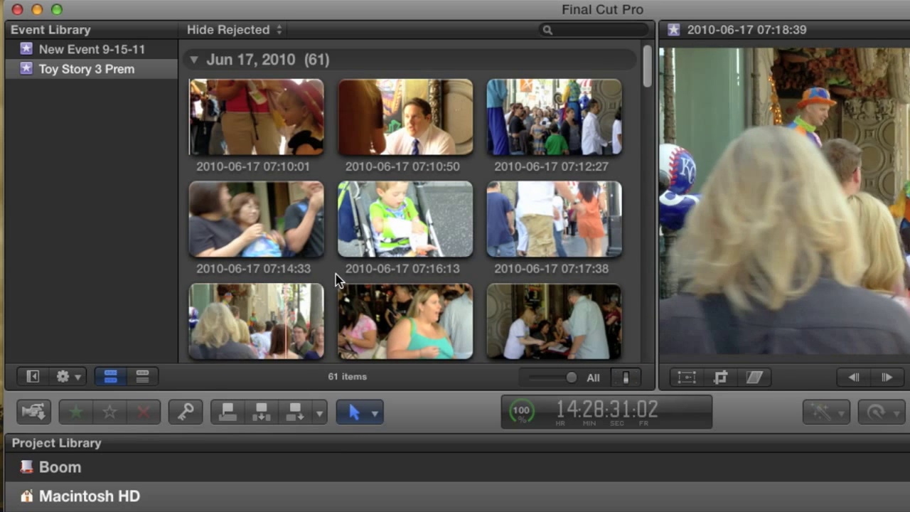
left_click(142, 378)
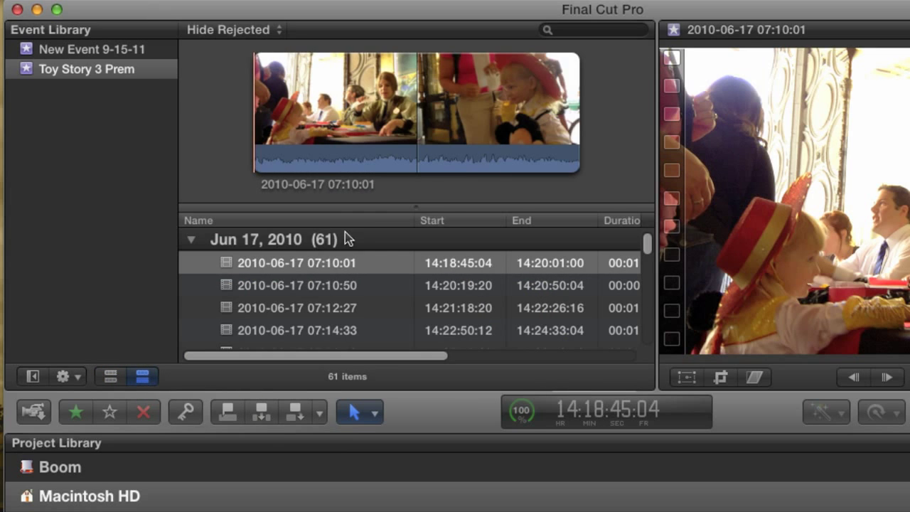
left_click_drag(413, 207, 416, 178)
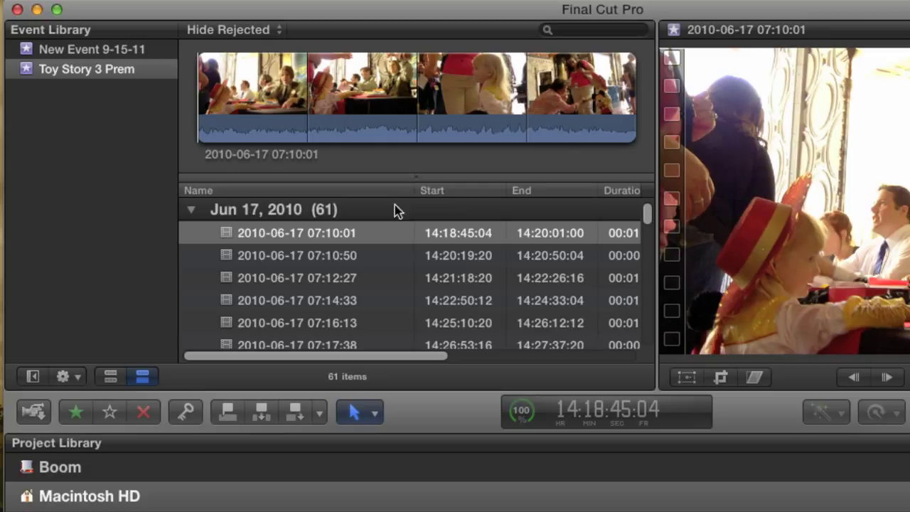
left_click(267, 216)
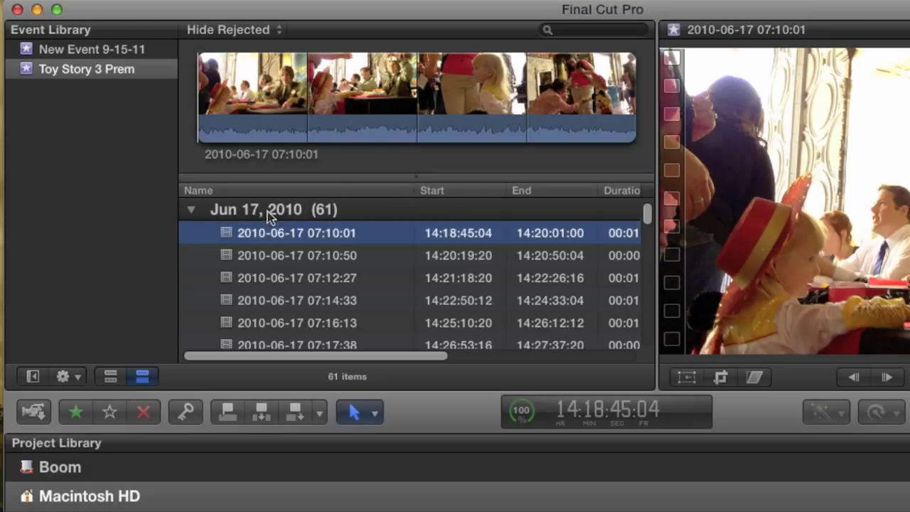
left_click(192, 211)
left_click(193, 211)
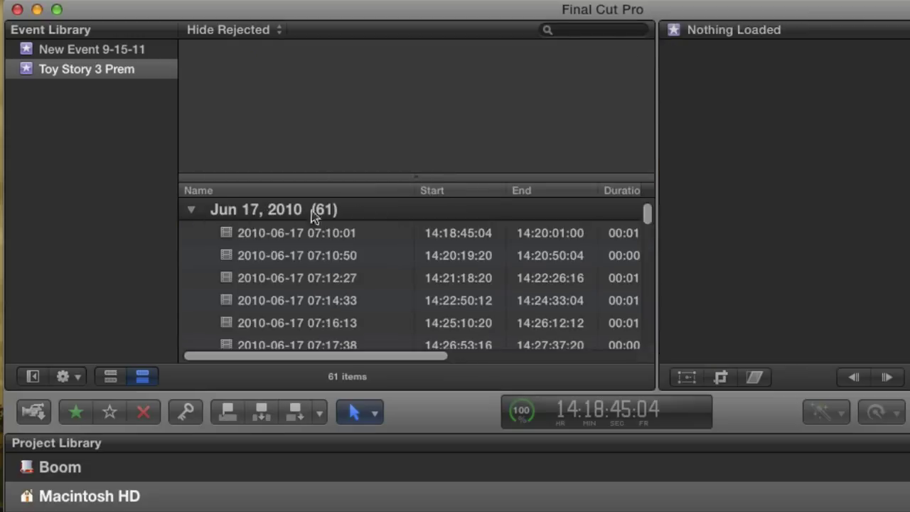
left_click(334, 230)
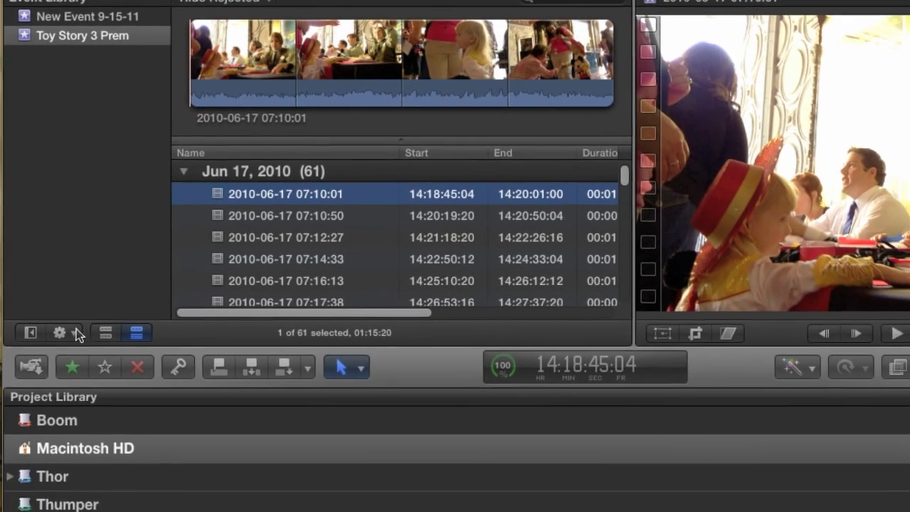
Set Group Clips By to None, then review the Arrange Clips By options without changing them
left_click(75, 377)
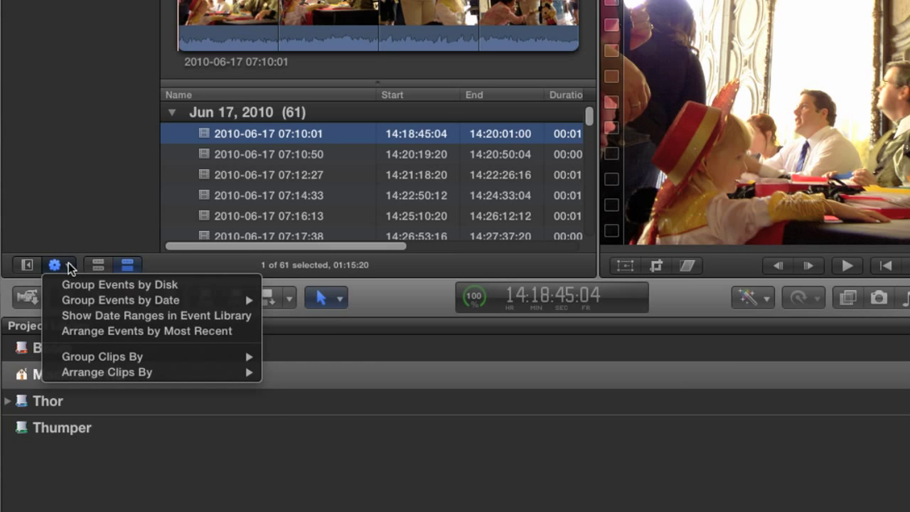
mouse_move(78, 362)
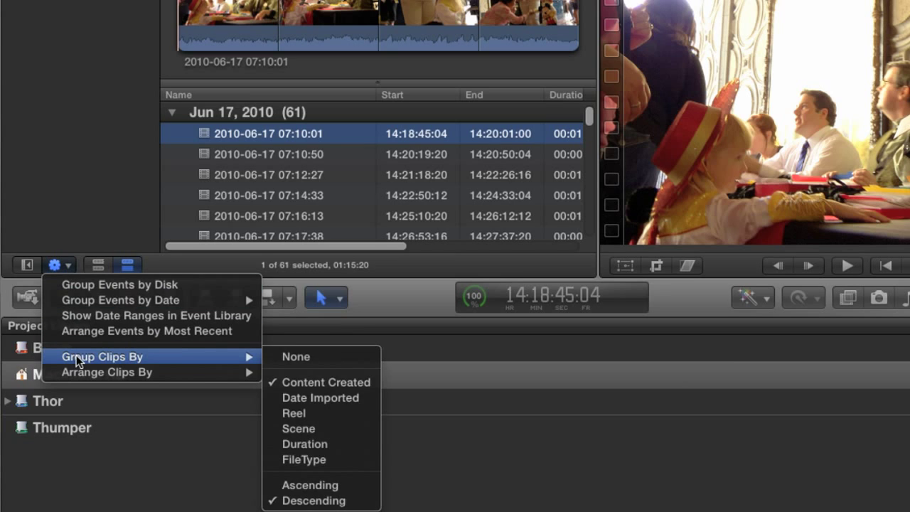
left_click(296, 357)
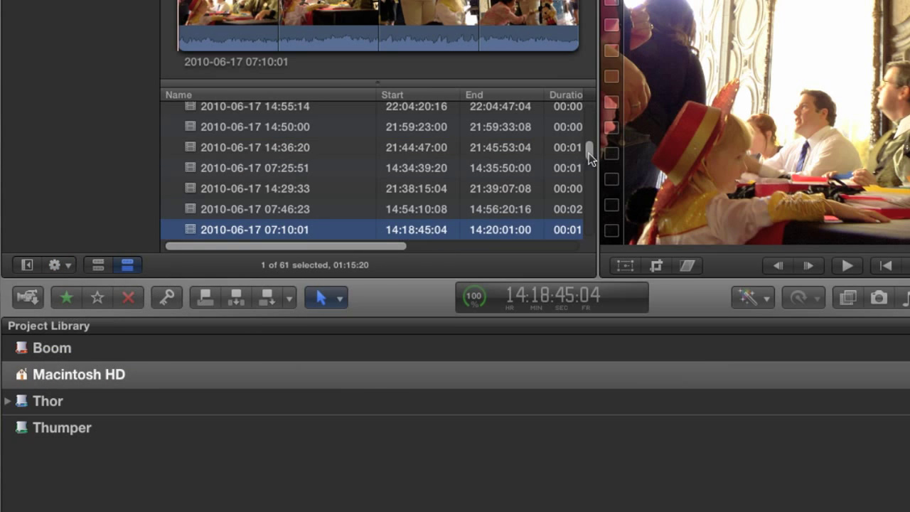
left_click_drag(591, 157, 590, 107)
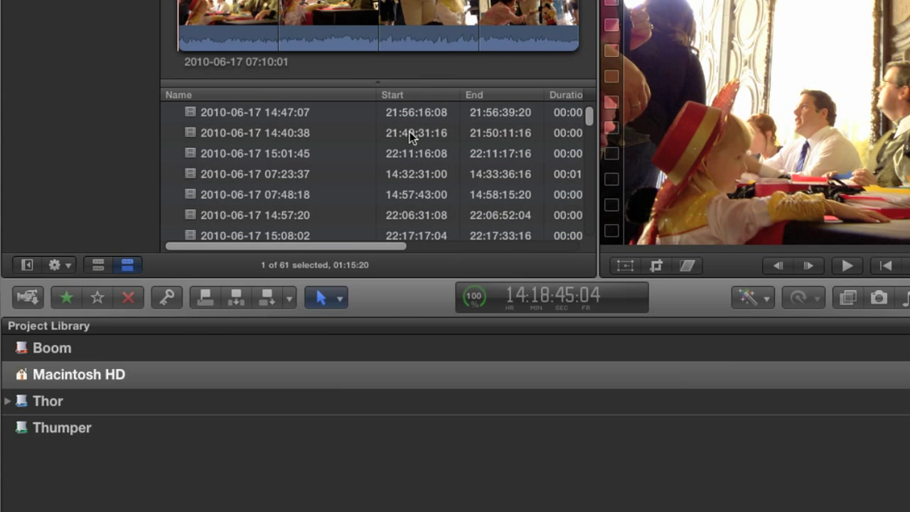
left_click(69, 267)
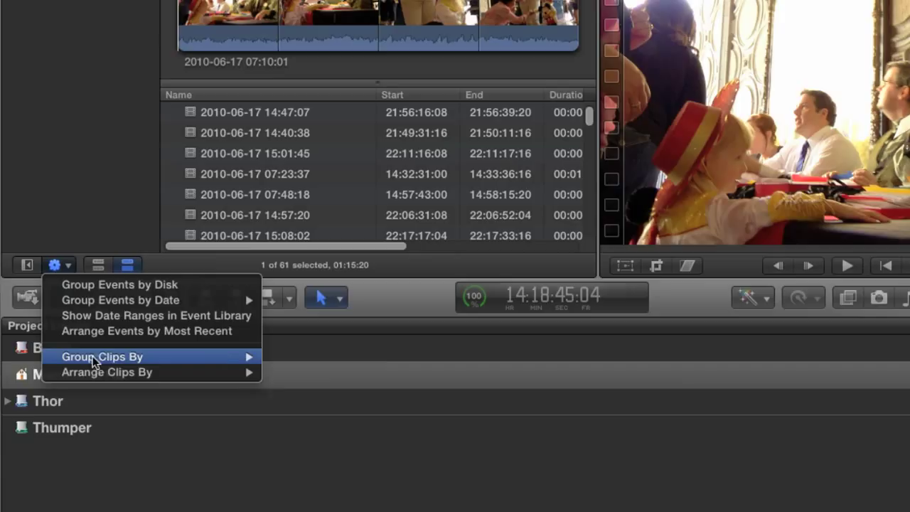
mouse_move(100, 359)
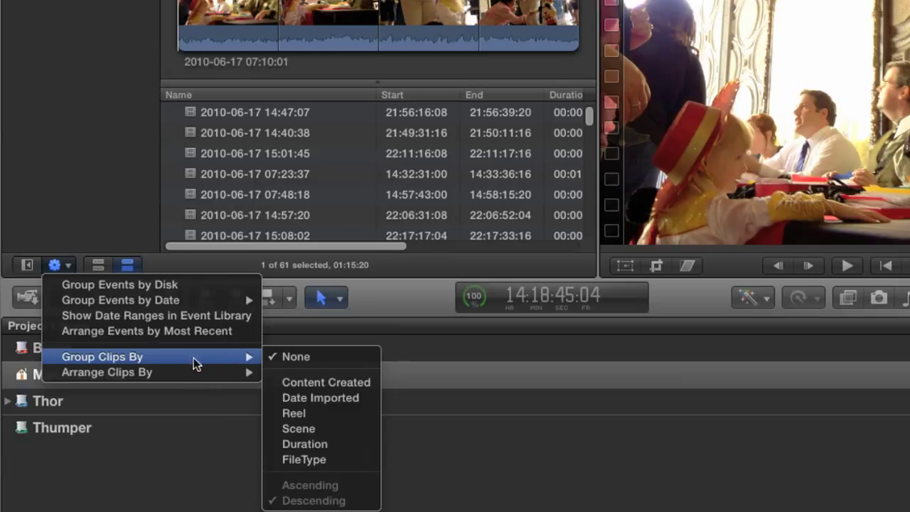
mouse_move(131, 378)
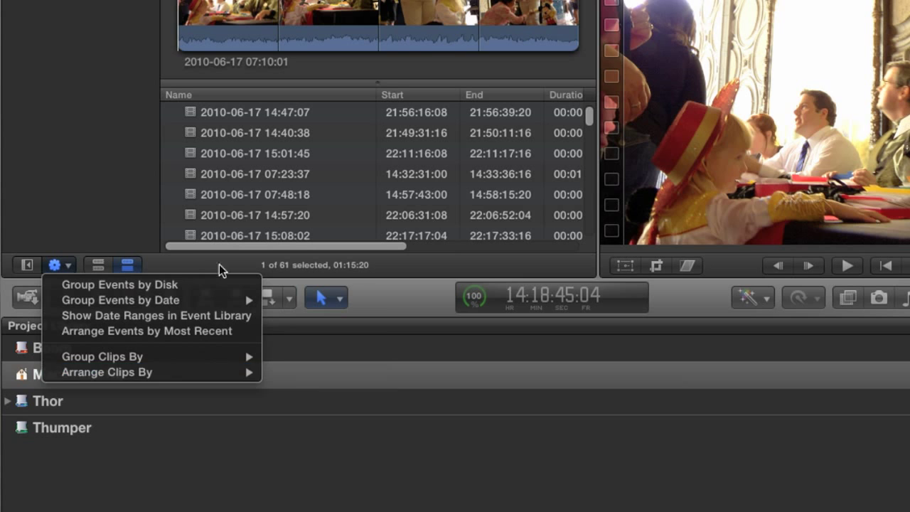
left_click(132, 205)
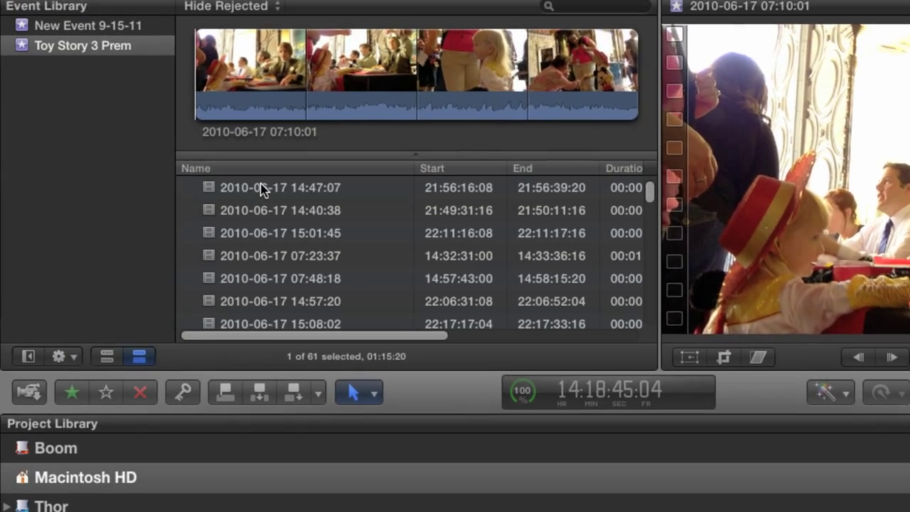
left_click(264, 143)
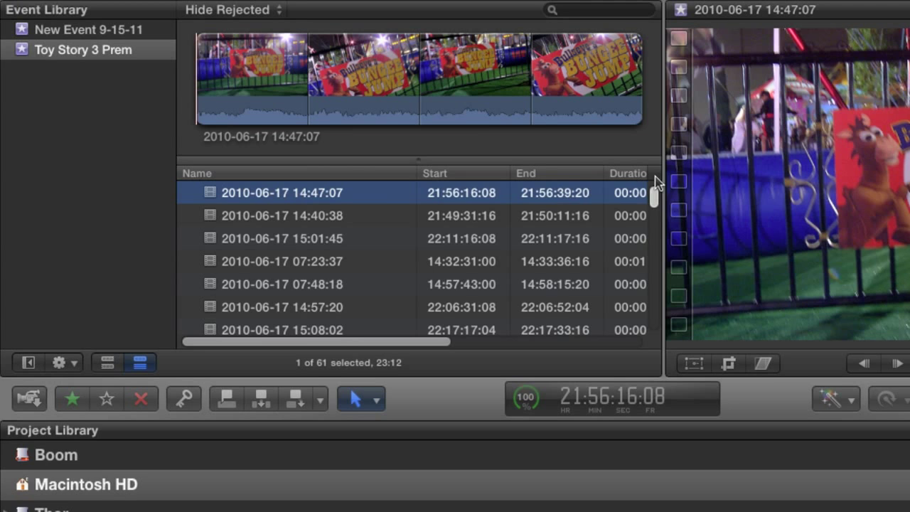
left_click(378, 178)
left_click(349, 193)
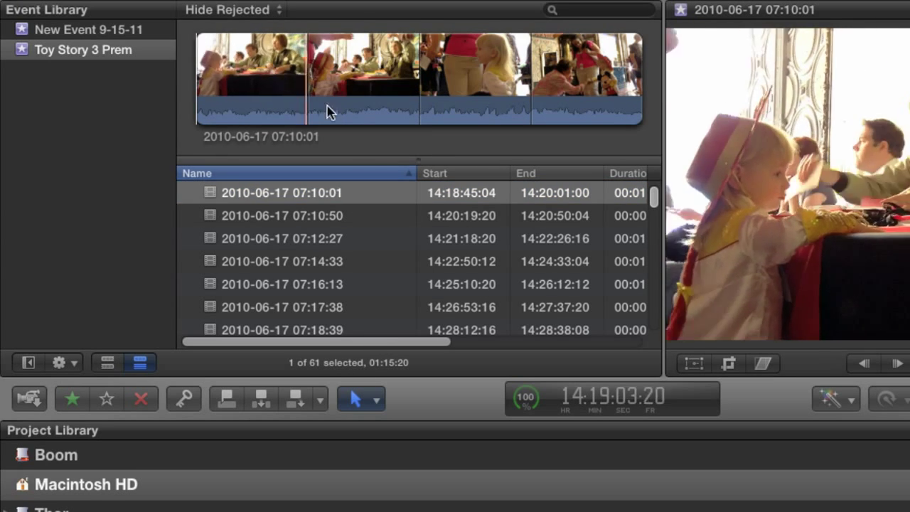
Preview clips 07:10:50 through 07:16:13, then skim the 07:10:01 clip and reselect it
left_click(322, 222)
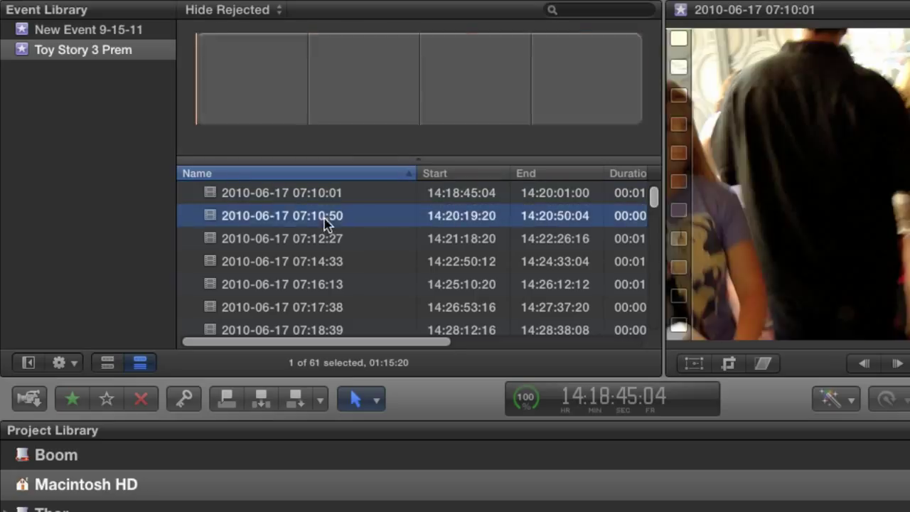
left_click(323, 242)
left_click(327, 263)
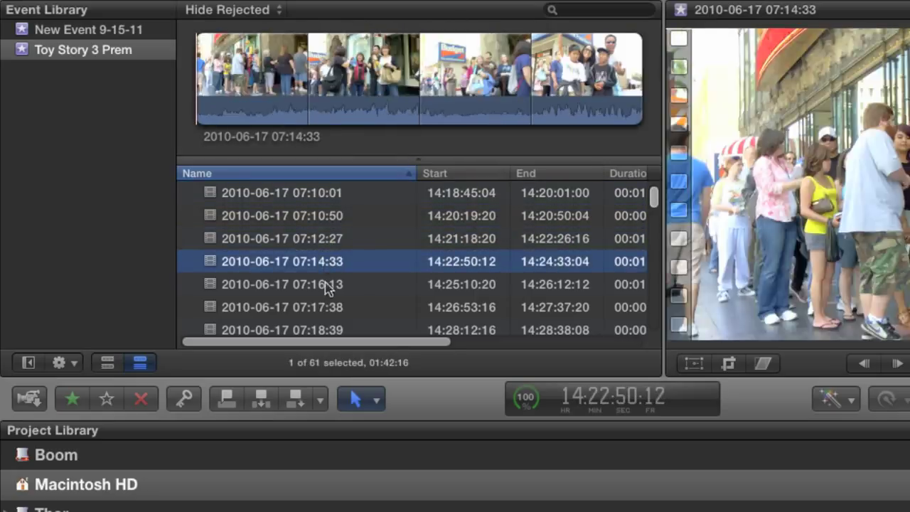
left_click(329, 285)
left_click(327, 197)
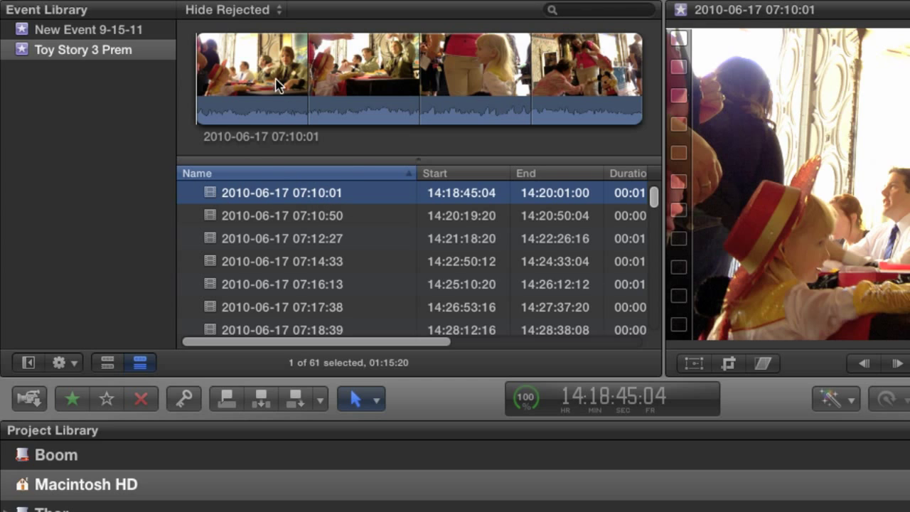
left_click(236, 89)
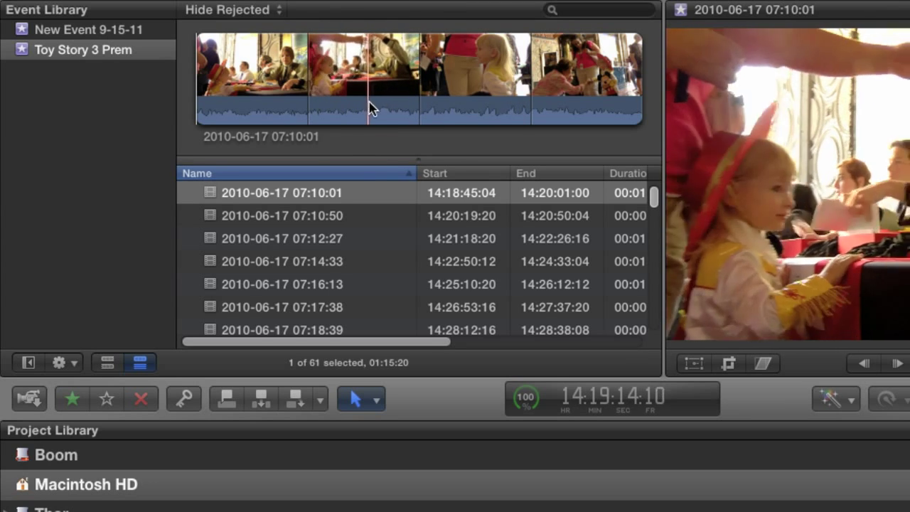
left_click(321, 192)
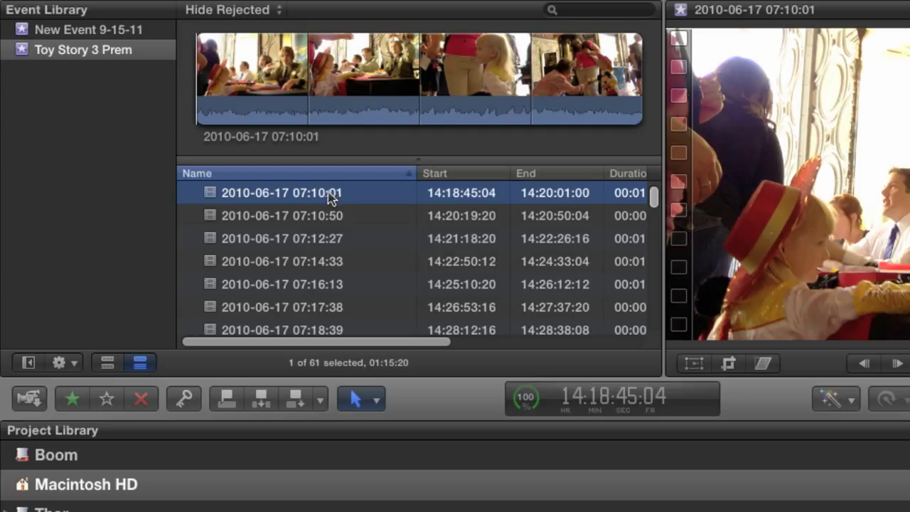
Tag the 07:10:01 clip with the keyword 'ticket booth'
key("super+k")
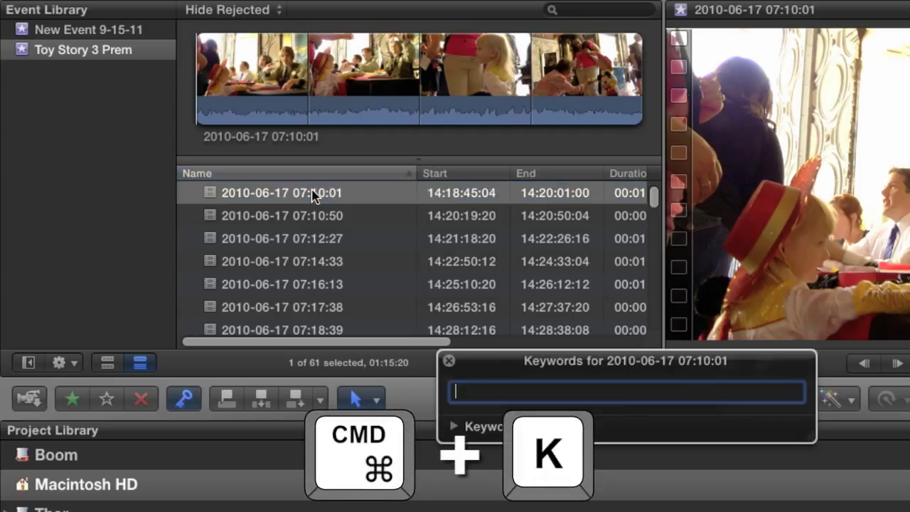
left_click_drag(500, 372, 493, 381)
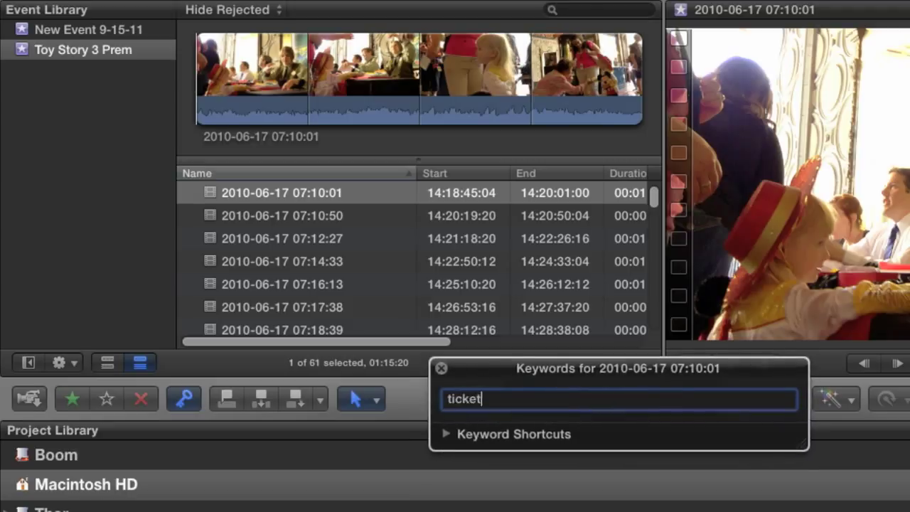
type("ticket booth")
key("Return")
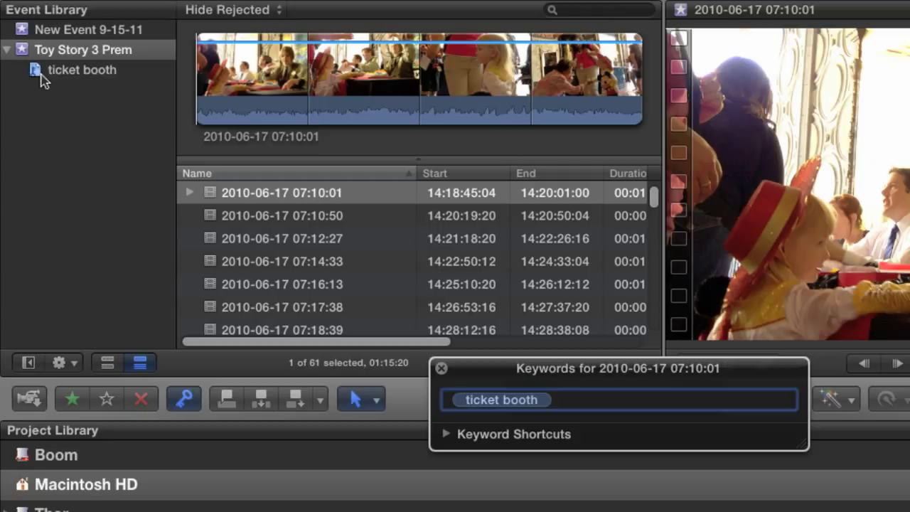
Show the new ticket booth collection and skim its single clip
left_click(70, 77)
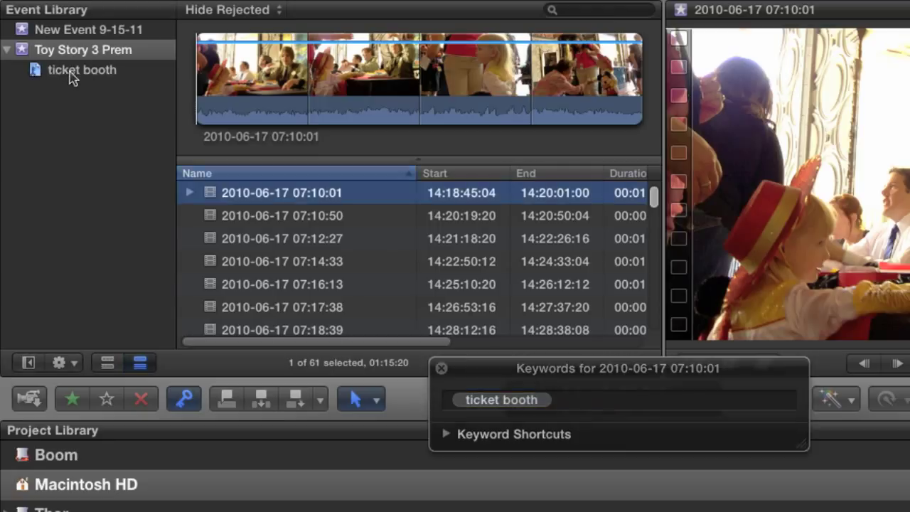
left_click(96, 74)
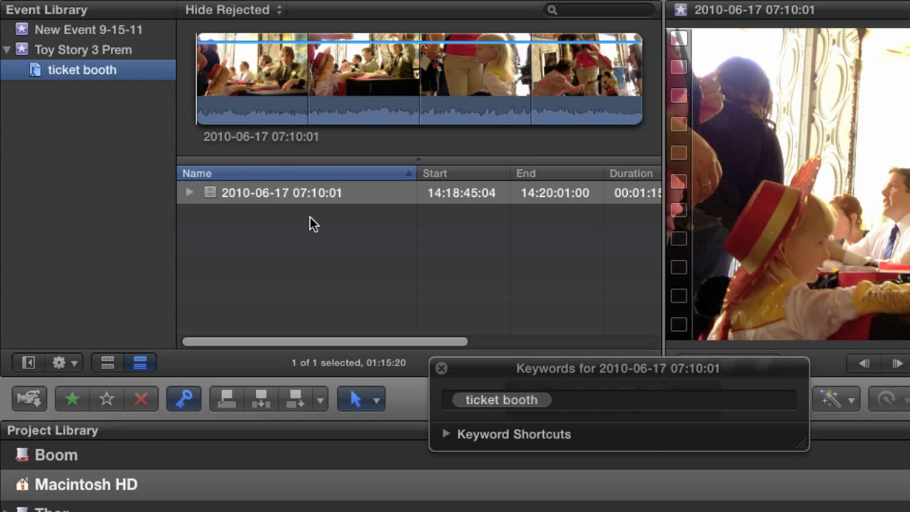
left_click(305, 241)
left_click(276, 193)
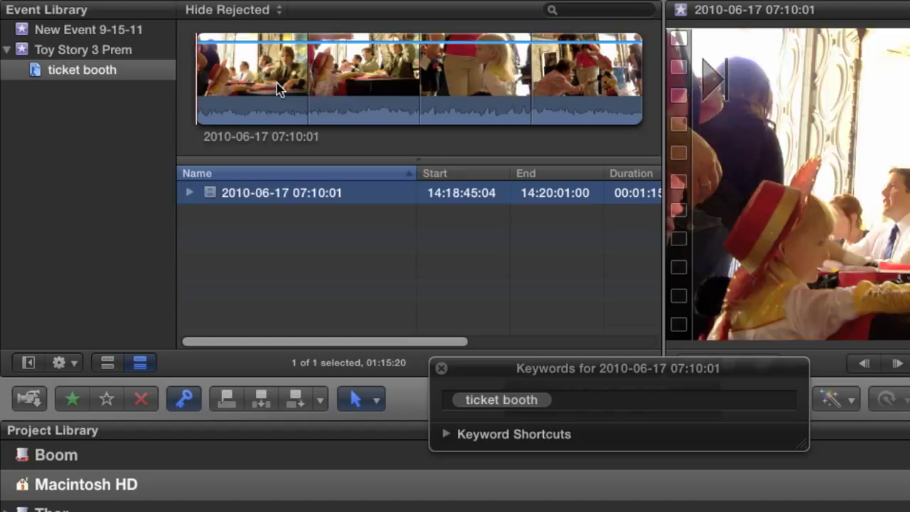
left_click(391, 157)
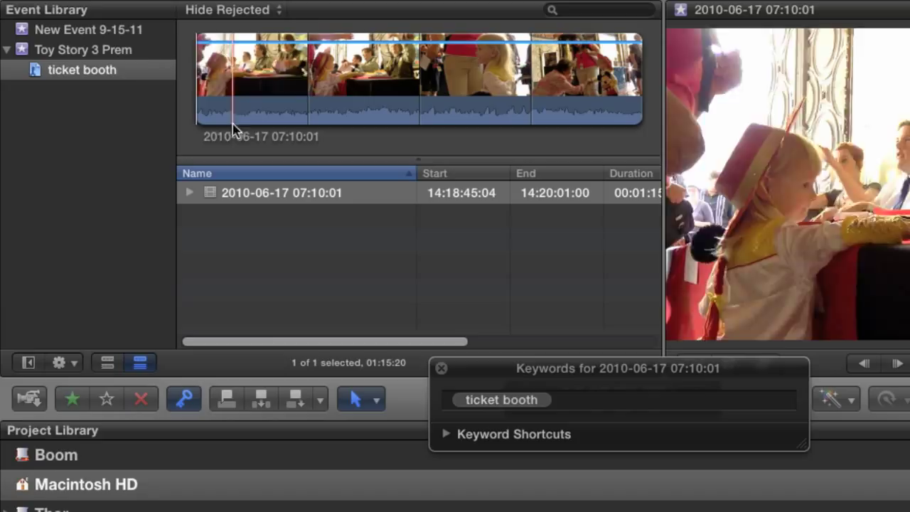
Apply the ticket booth keyword to clip 07:10:50 using the Ctrl+1 keyword shortcut
left_click(103, 52)
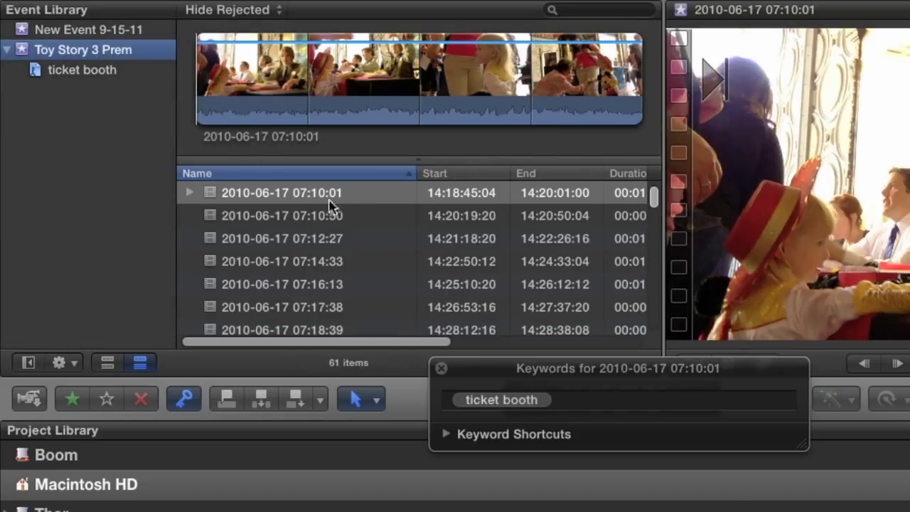
left_click(310, 219)
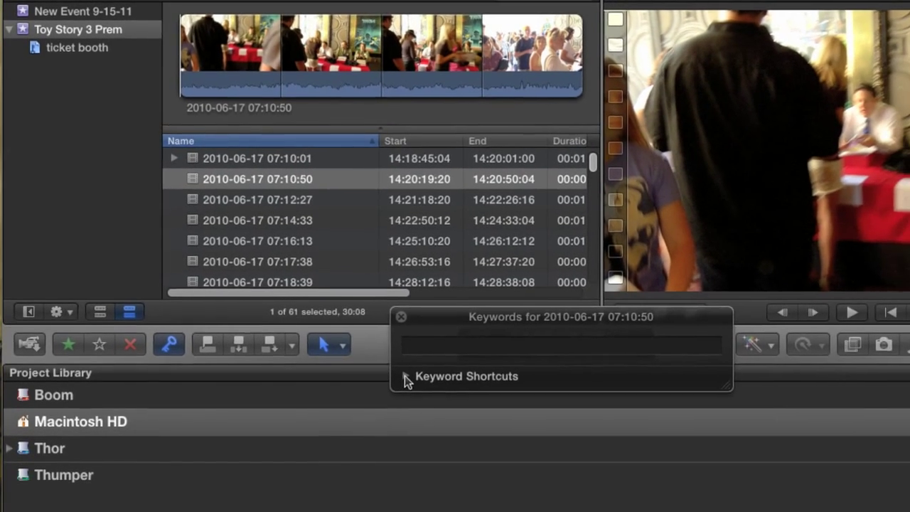
left_click(446, 434)
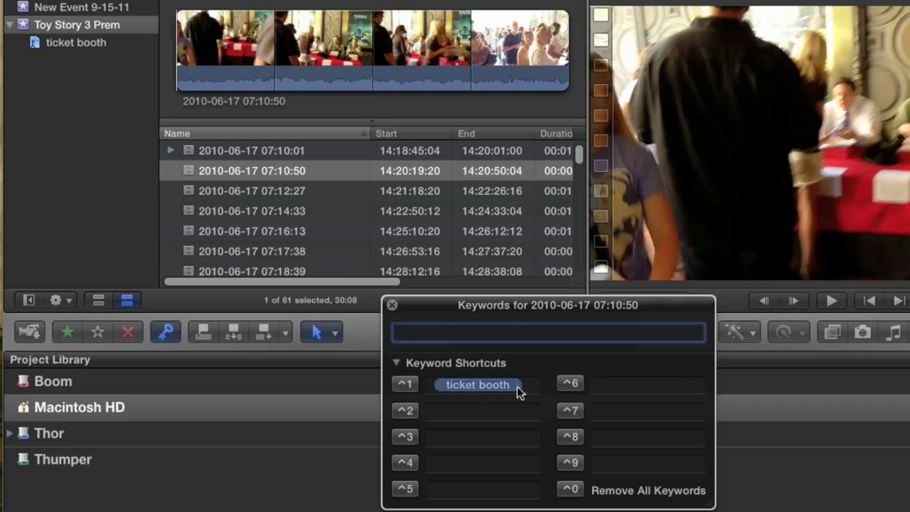
left_click_drag(446, 306, 507, 304)
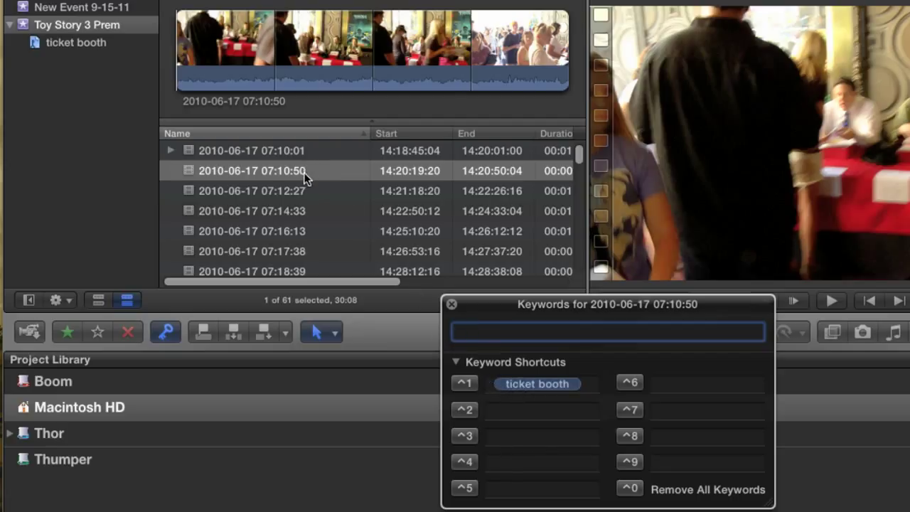
key("ctrl+1")
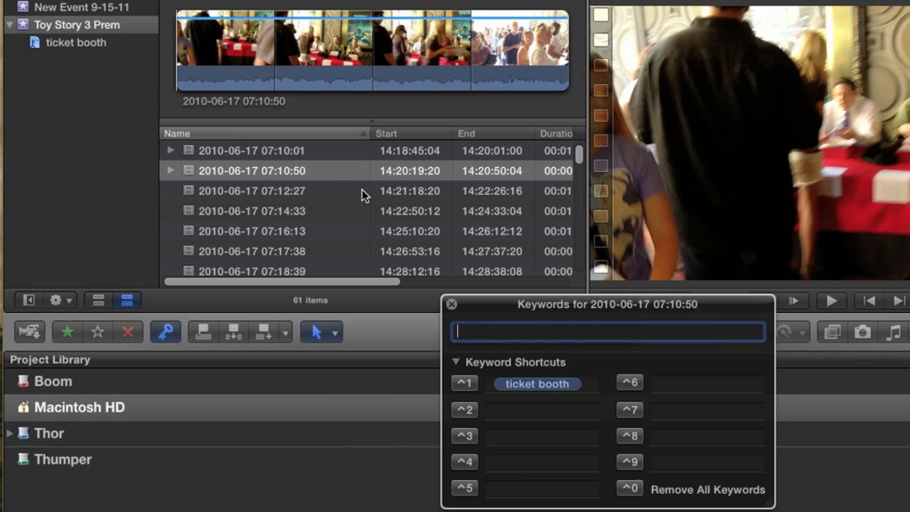
Close the keyword editor and create a new empty keyword collection named Line
left_click(451, 305)
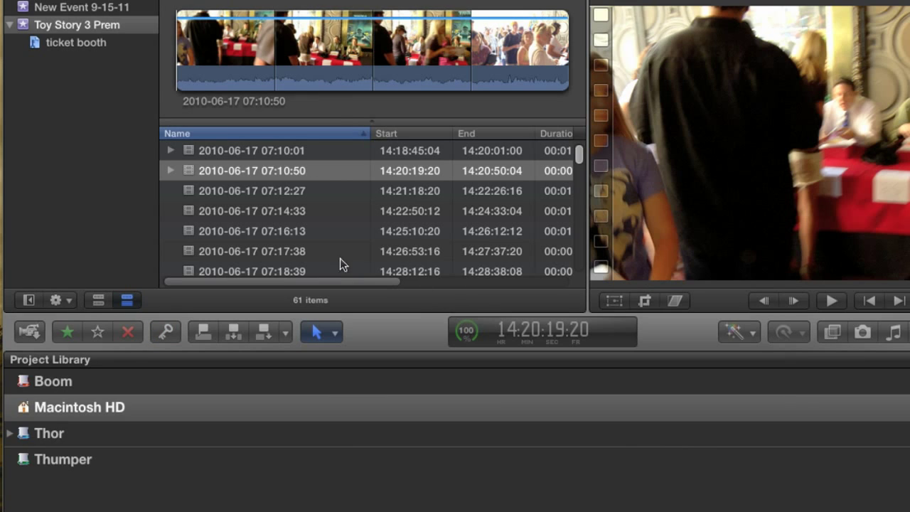
left_click(247, 190)
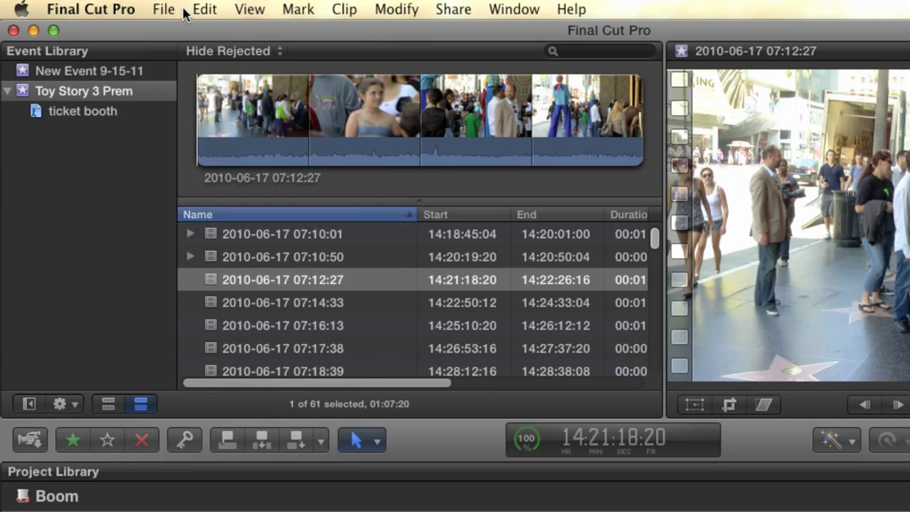
left_click(163, 7)
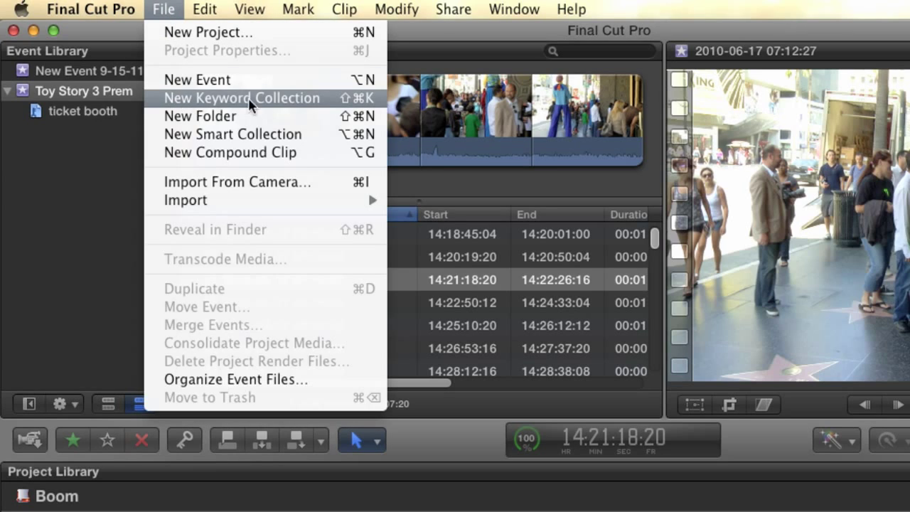
left_click(375, 106)
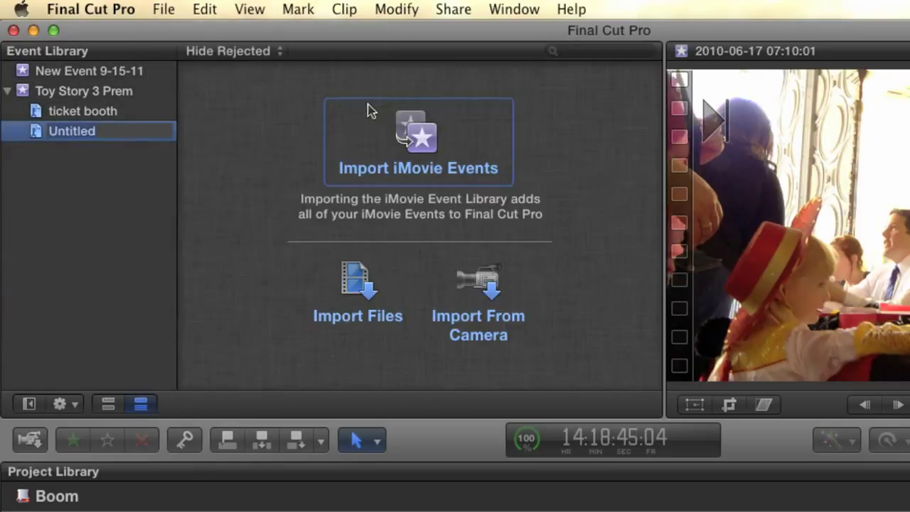
type("Line")
key("Return")
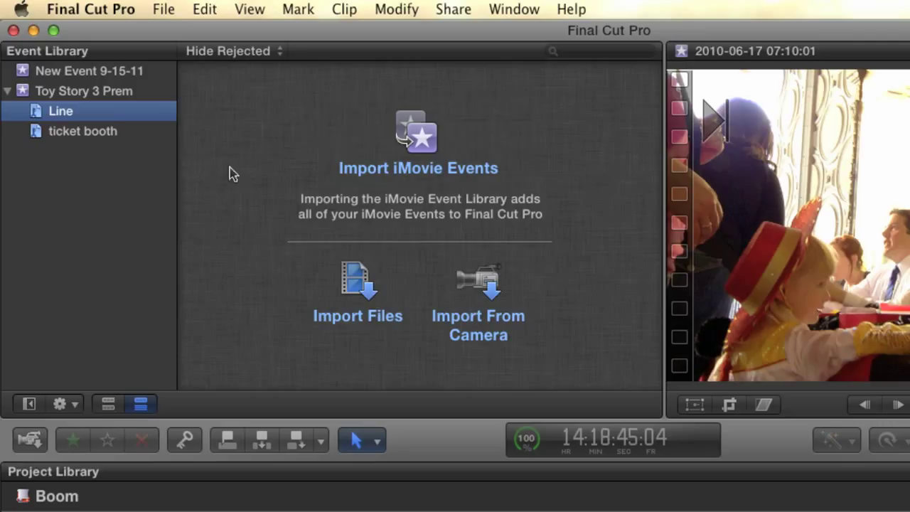
Tag clip 07:12:27 and clips 07:14:33 through 07:17:38 with the Line keyword
left_click(126, 93)
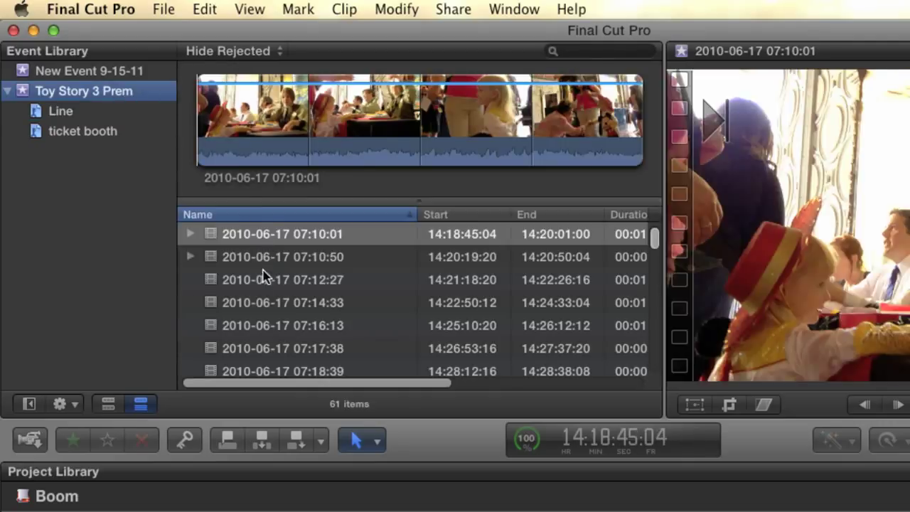
left_click_drag(264, 277, 77, 116)
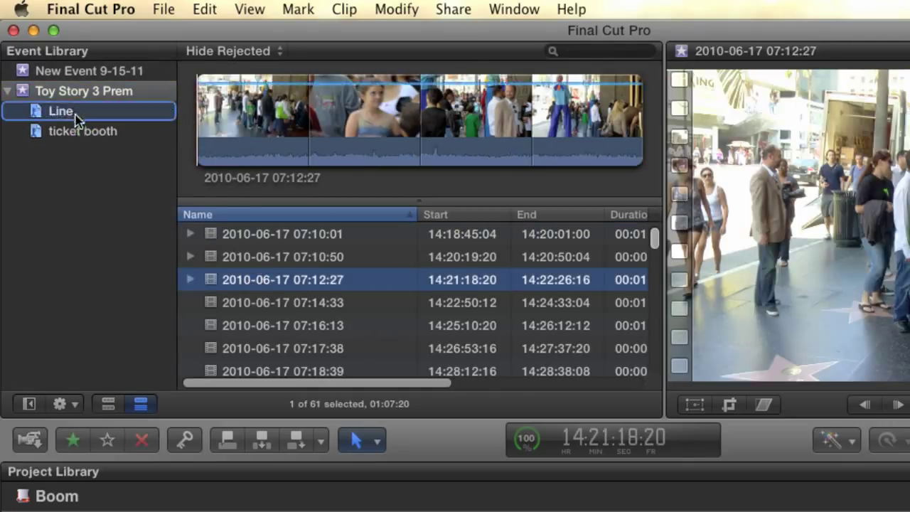
left_click(274, 311)
left_click(283, 329)
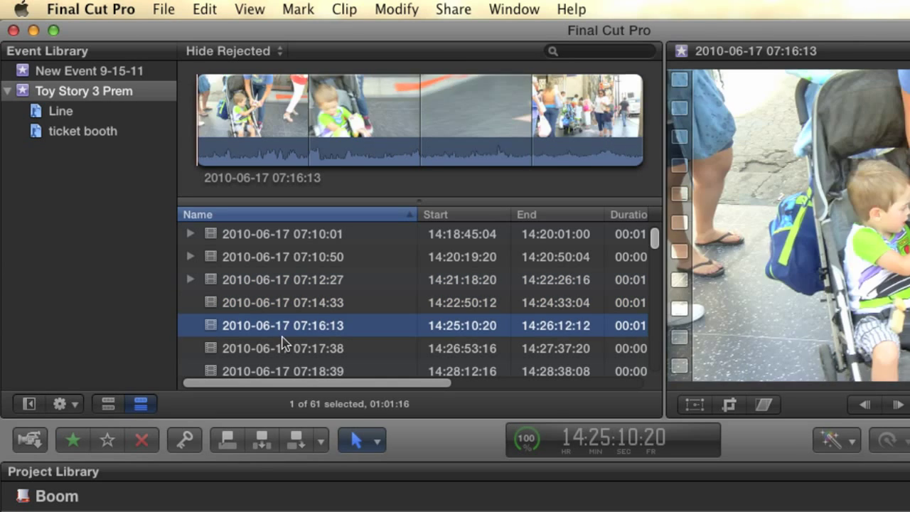
left_click(280, 348)
left_click(251, 304, "shift")
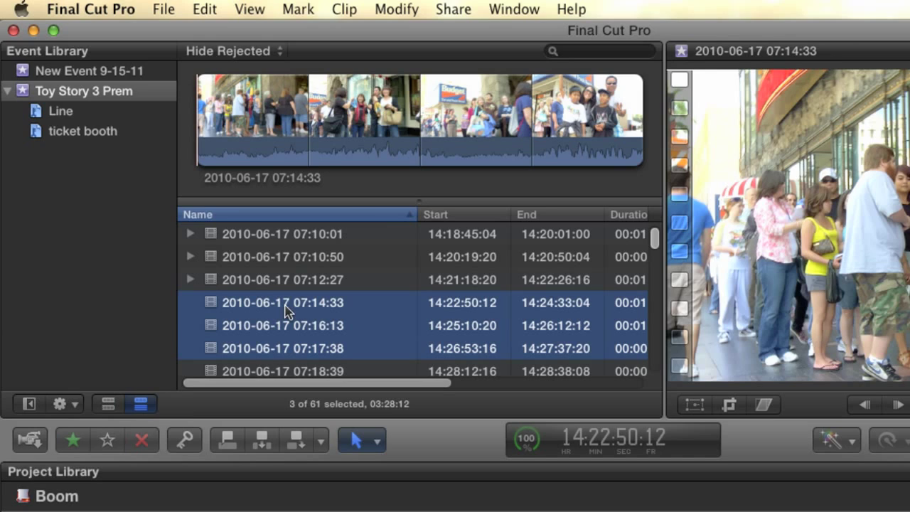
left_click_drag(295, 308, 69, 117)
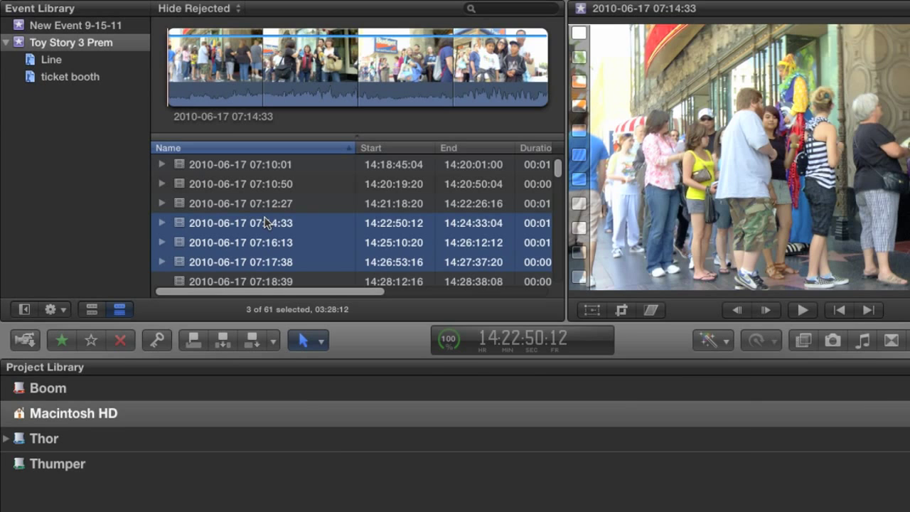
Check the keyword editor, then reselect clips 07:18:39, 07:17:38, 07:14:33 and 07:16:13
key("super+k")
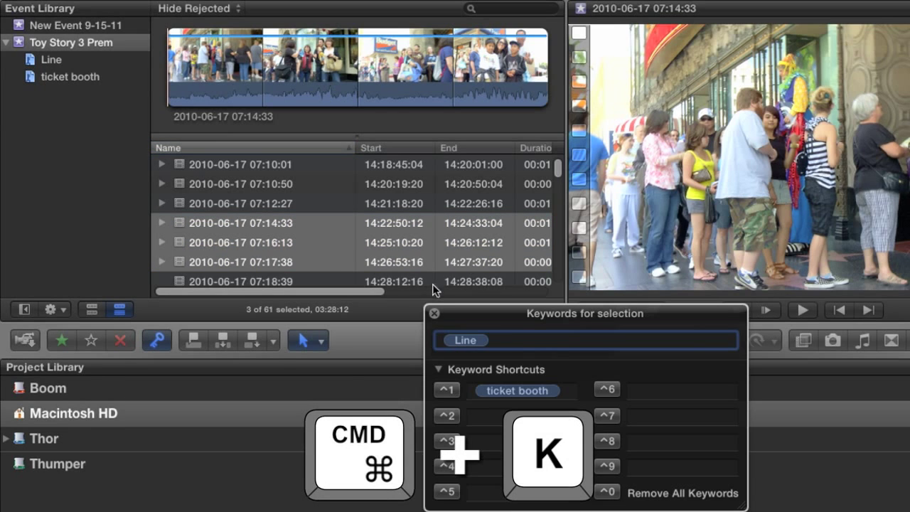
left_click(435, 313)
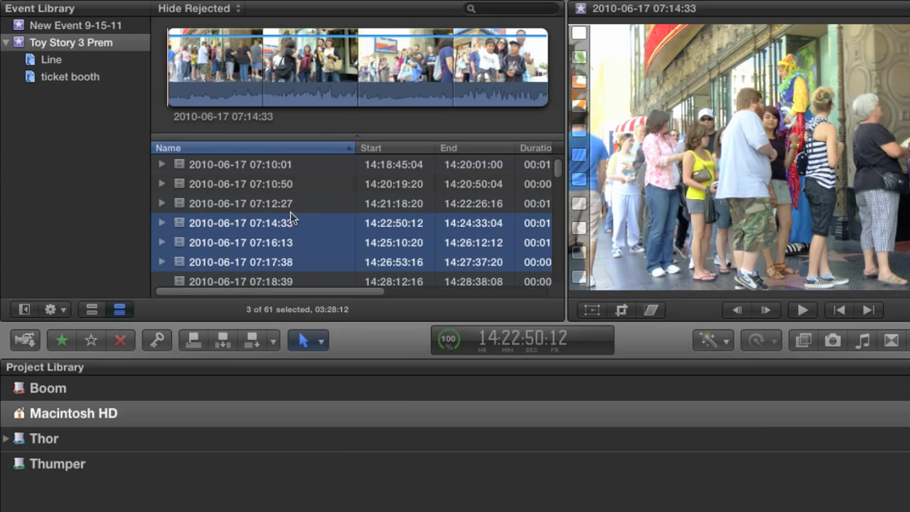
left_click(278, 279)
left_click(278, 255)
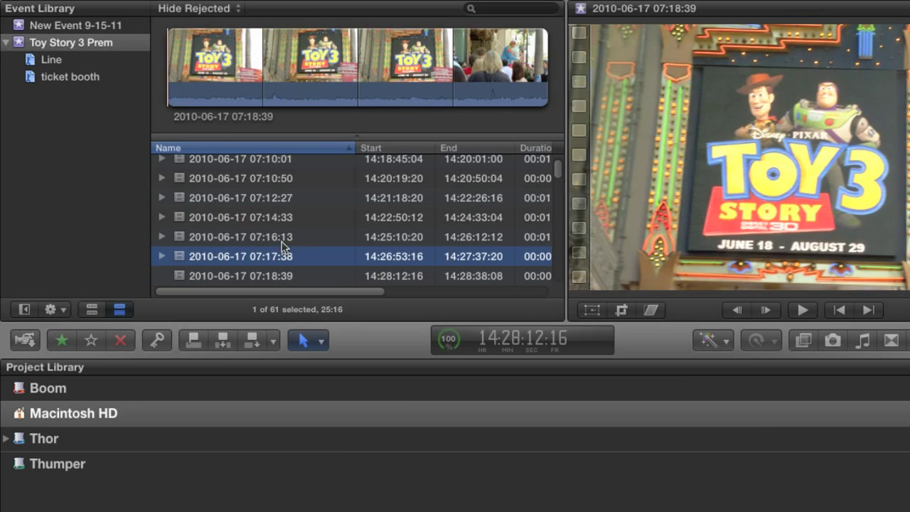
left_click(278, 218)
left_click(281, 231)
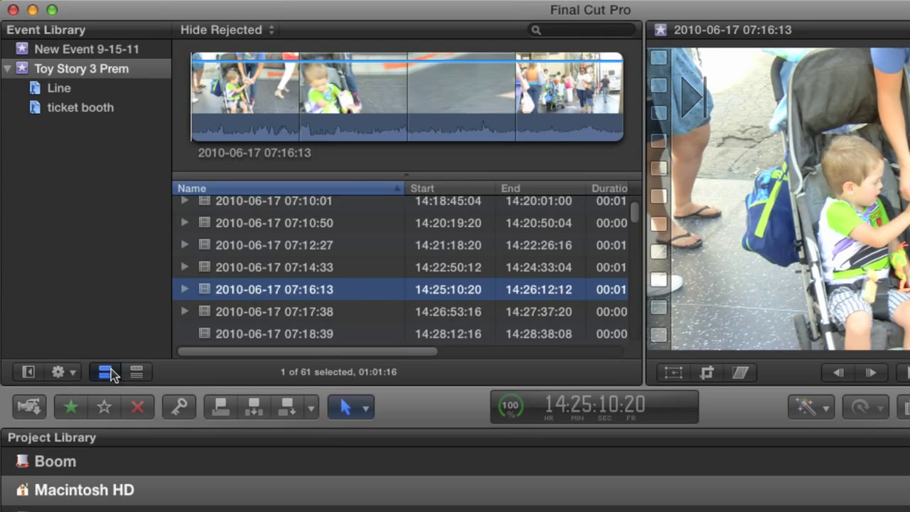
Show the clips as filmstrip thumbnails and select the Toy 3 sign clip 07:18:39
left_click(104, 307)
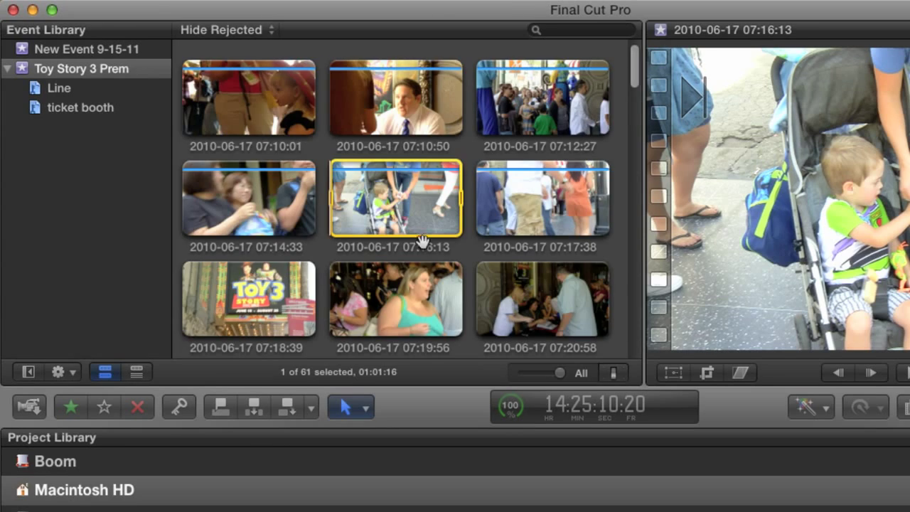
left_click(277, 298)
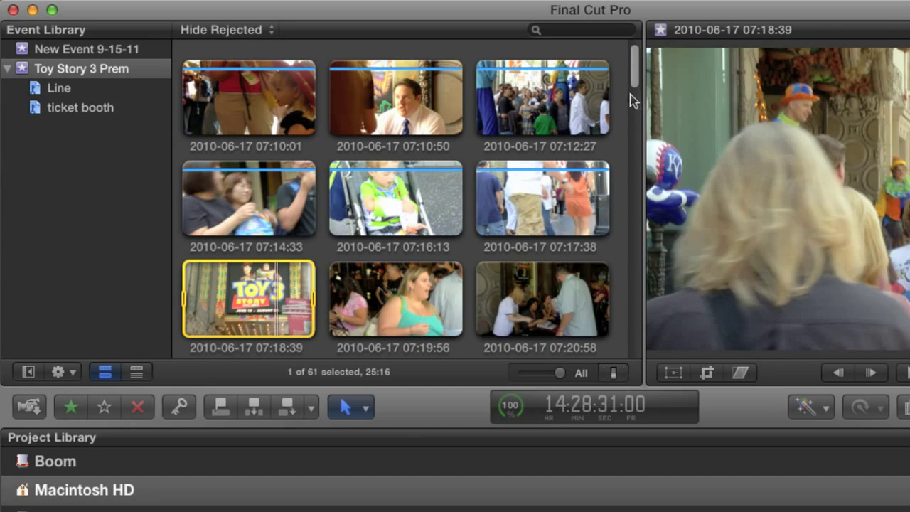
left_click_drag(632, 100, 632, 109)
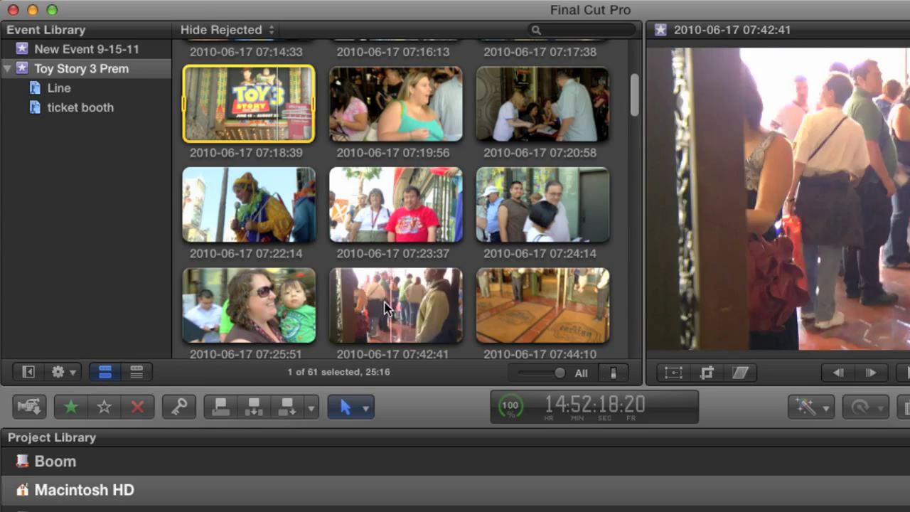
Tag clips 07:19:56, 07:20:58 and 07:42:41 with the ticket booth keyword
left_click(397, 121)
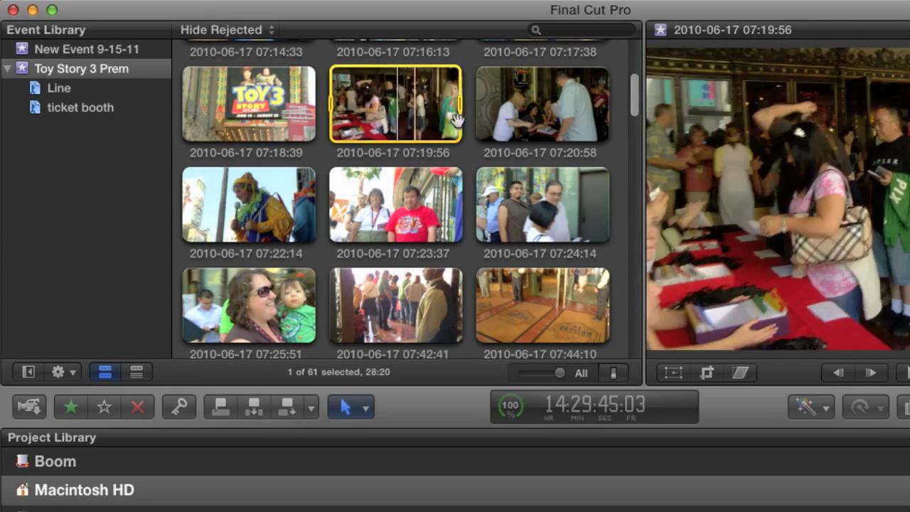
left_click(531, 121, "super")
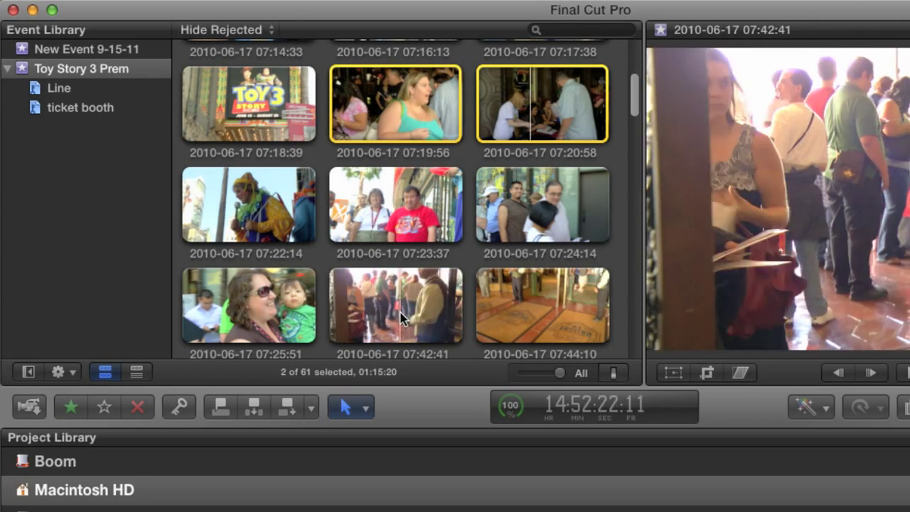
left_click(402, 302, "super")
left_click_drag(397, 113, 105, 110)
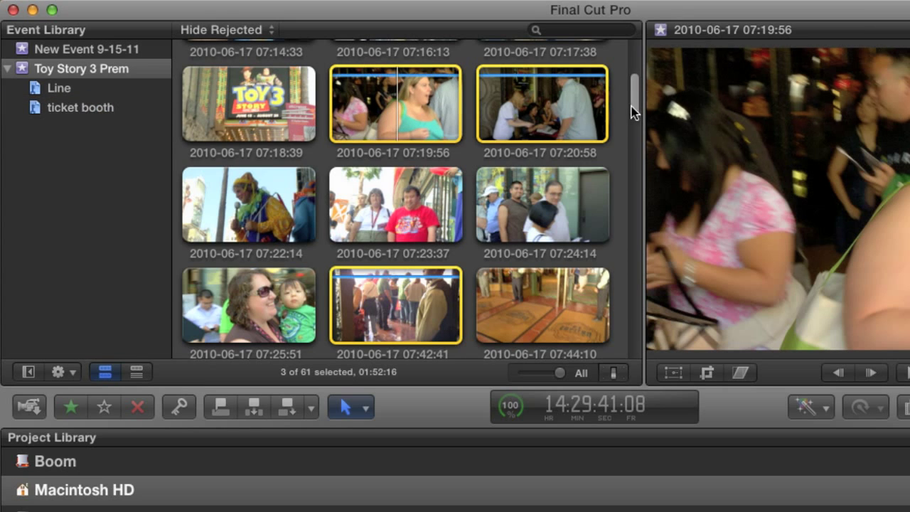
left_click_drag(633, 112, 620, 53)
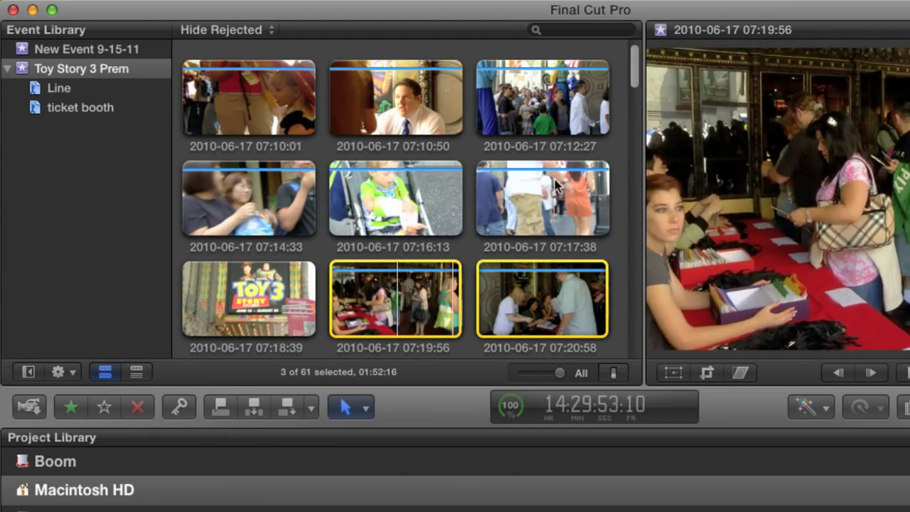
left_click_drag(631, 84, 636, 100)
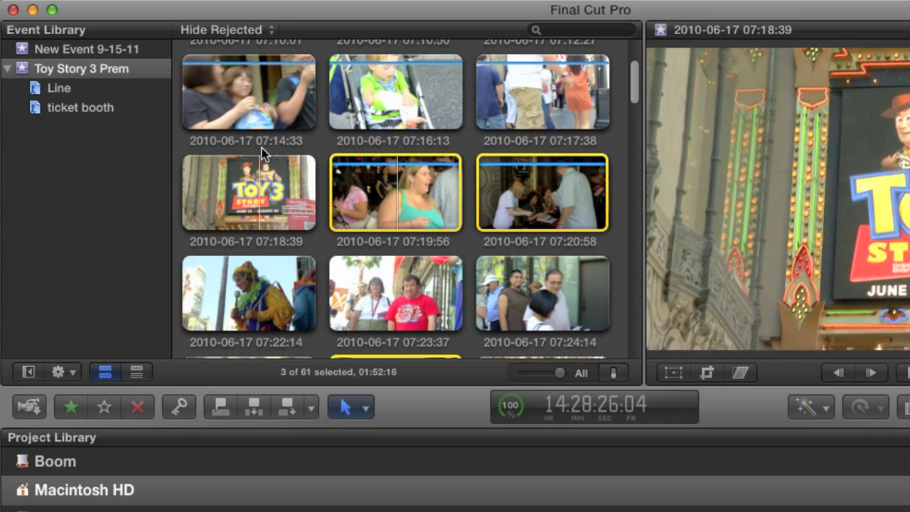
Filter the browser to No Ratings or Keywords and select the 07:18:39 sign clip
left_click(272, 31)
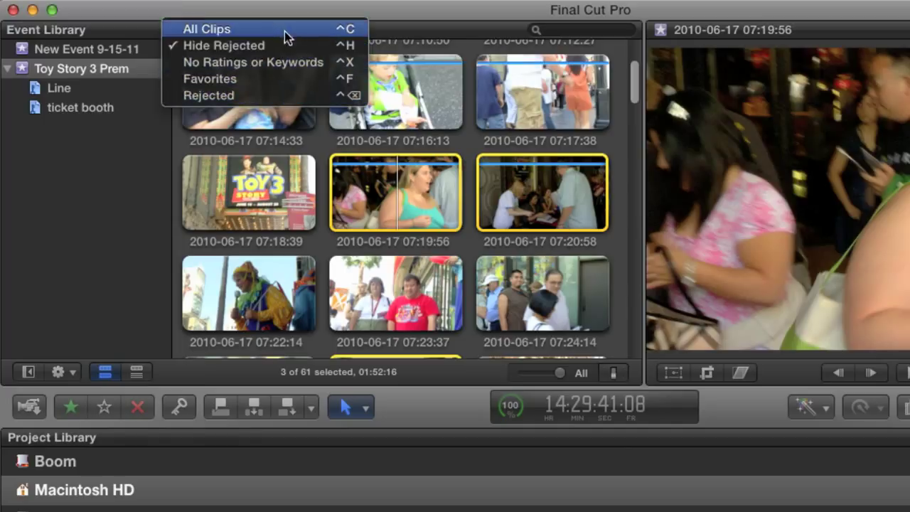
left_click(308, 64)
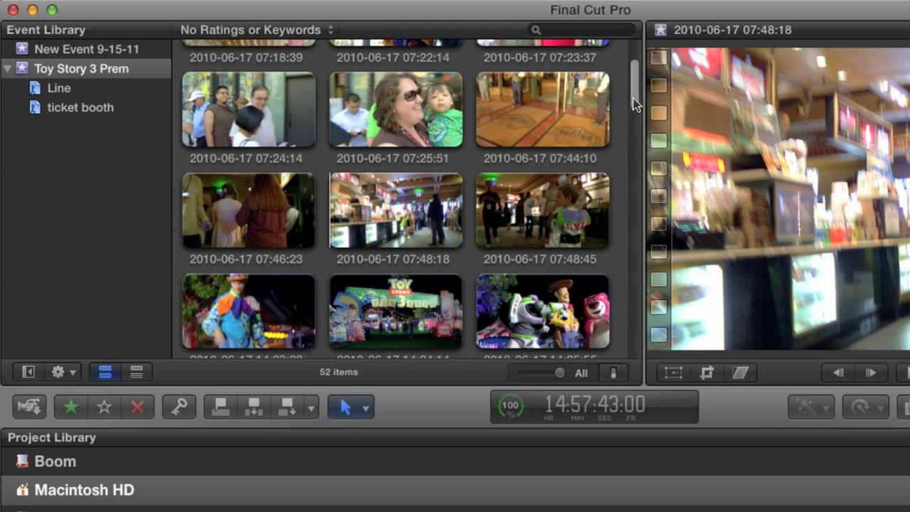
left_click_drag(635, 103, 626, 48)
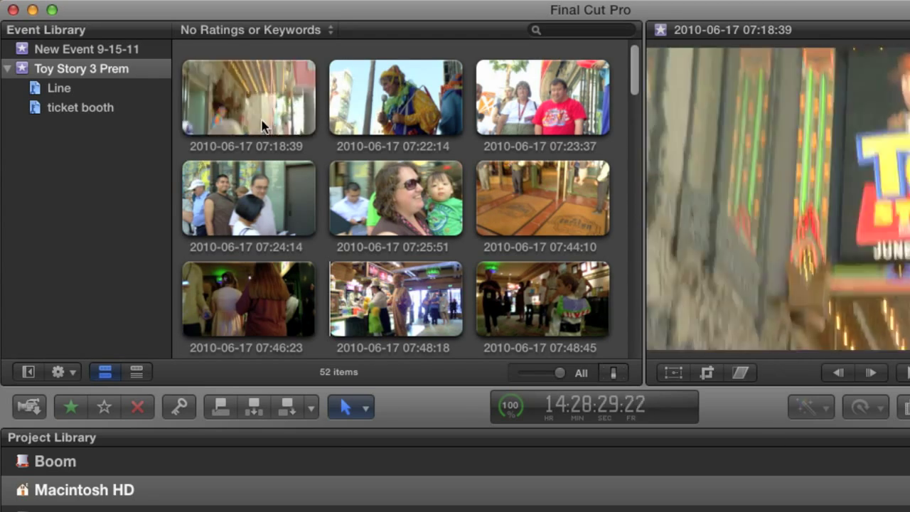
left_click(233, 121)
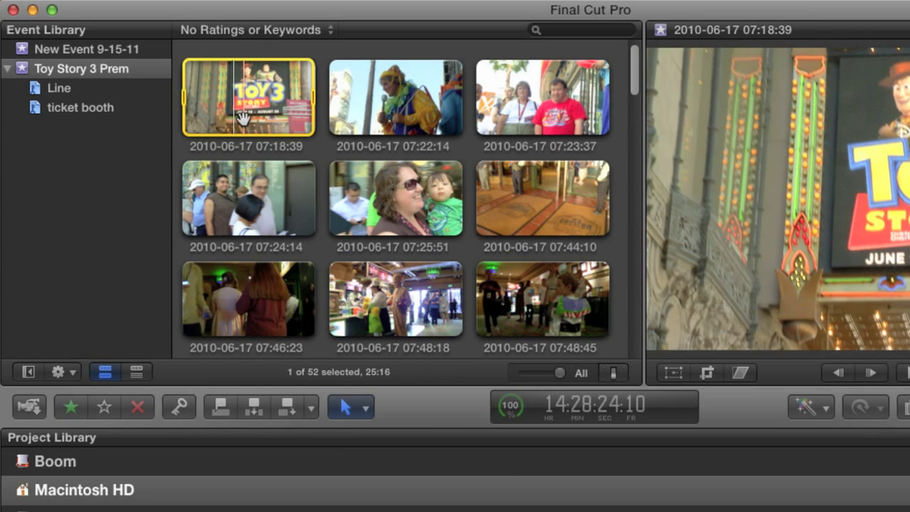
Create a keyword collection named Sign and drag the 07:18:39 sign clip into it
key("shift+super+k")
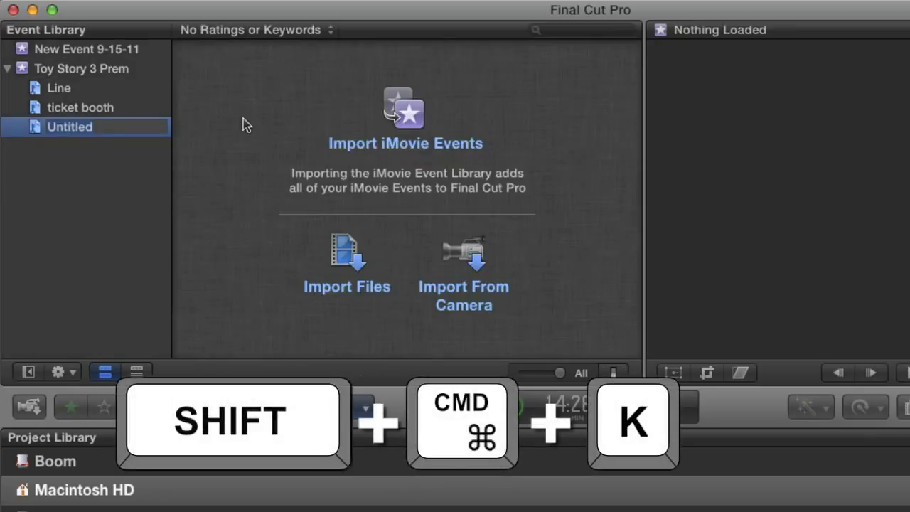
type("Sing")
key("Return")
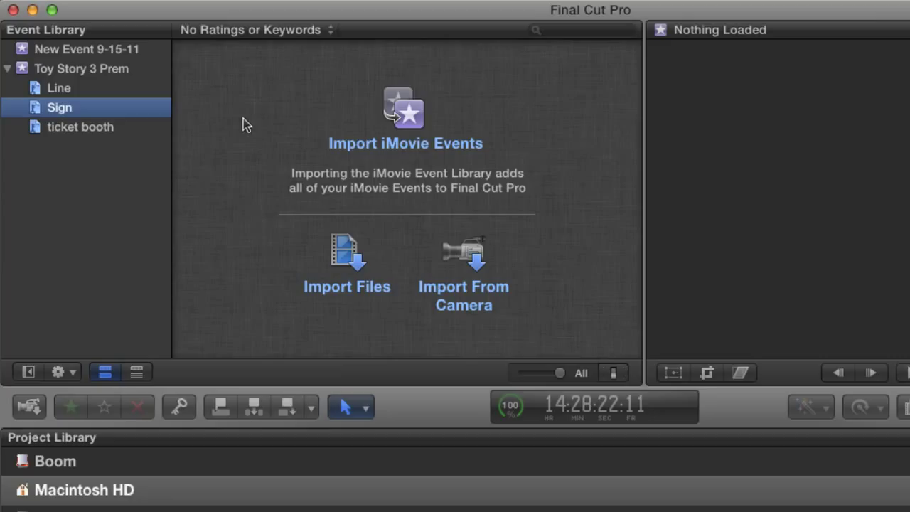
left_click(113, 69)
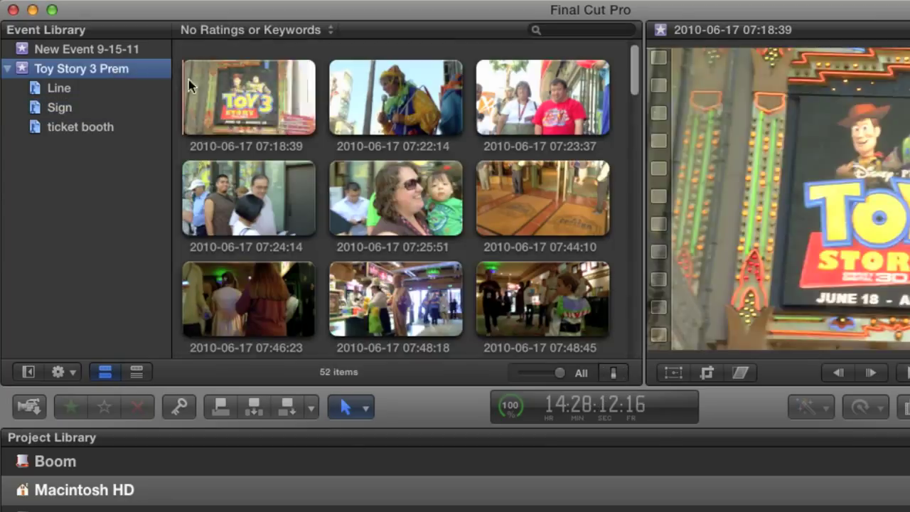
left_click(253, 105)
left_click_drag(252, 105, 79, 110)
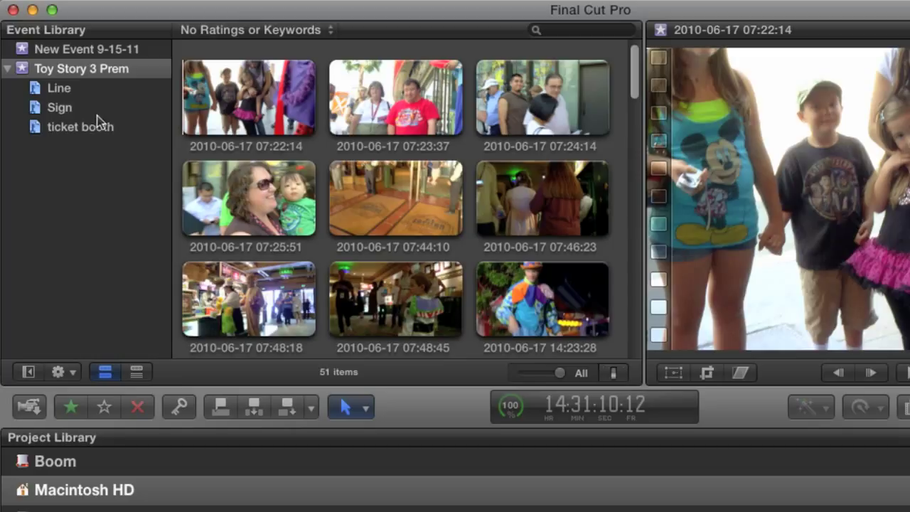
left_click(61, 108)
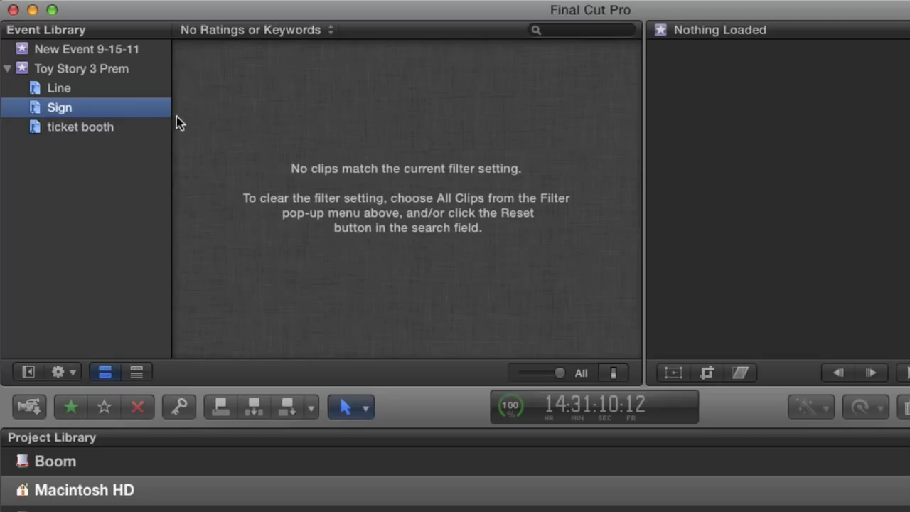
Set the Sign collection's filter to All Clips and select the 07:18:39 sign clip
left_click(324, 30)
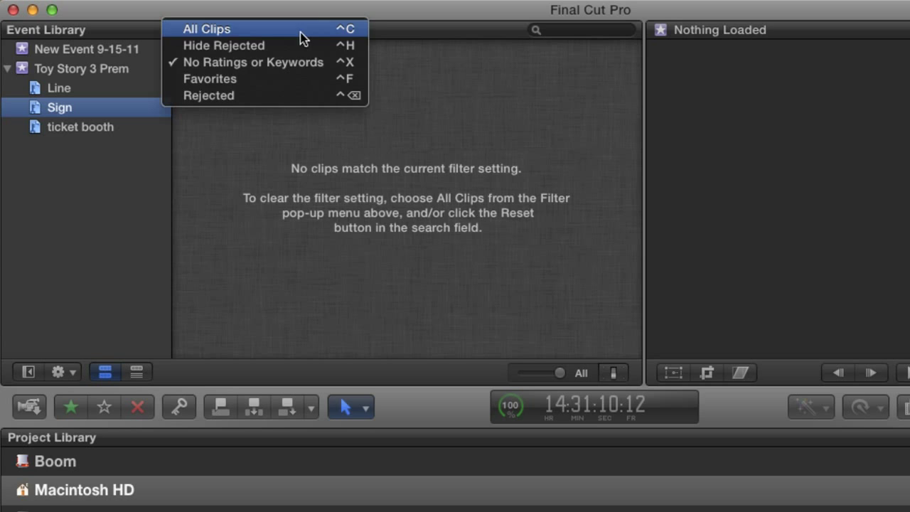
left_click(295, 32)
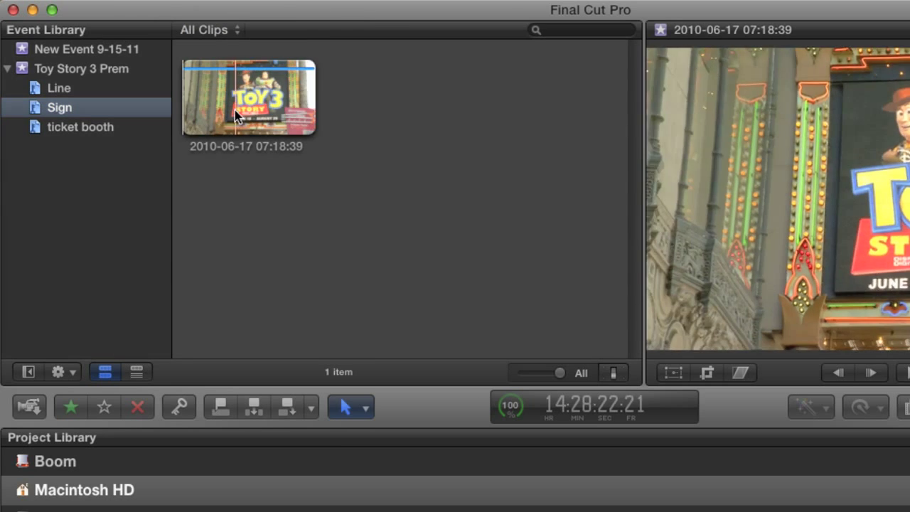
left_click(247, 115)
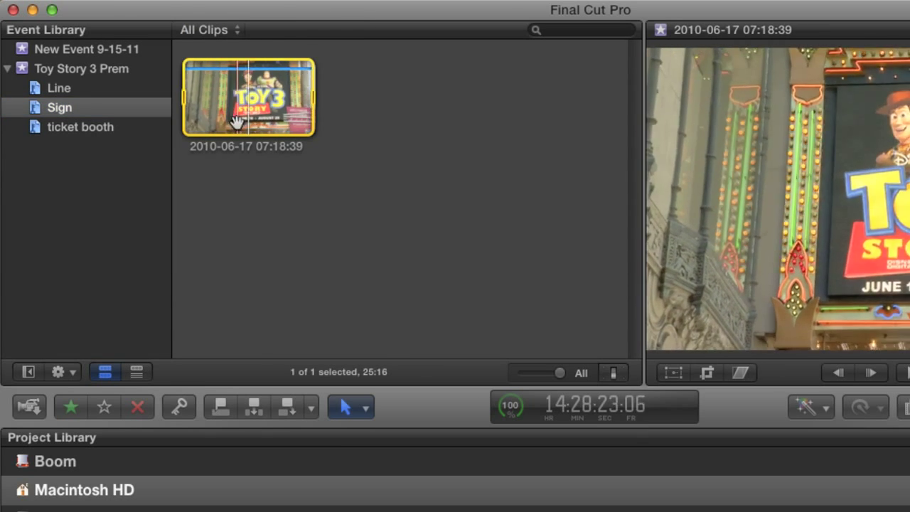
left_click(239, 32)
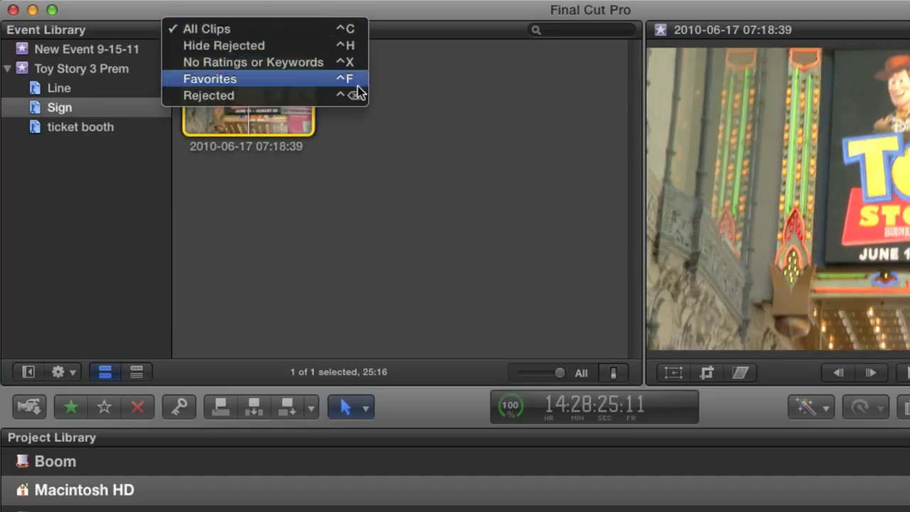
left_click(359, 30)
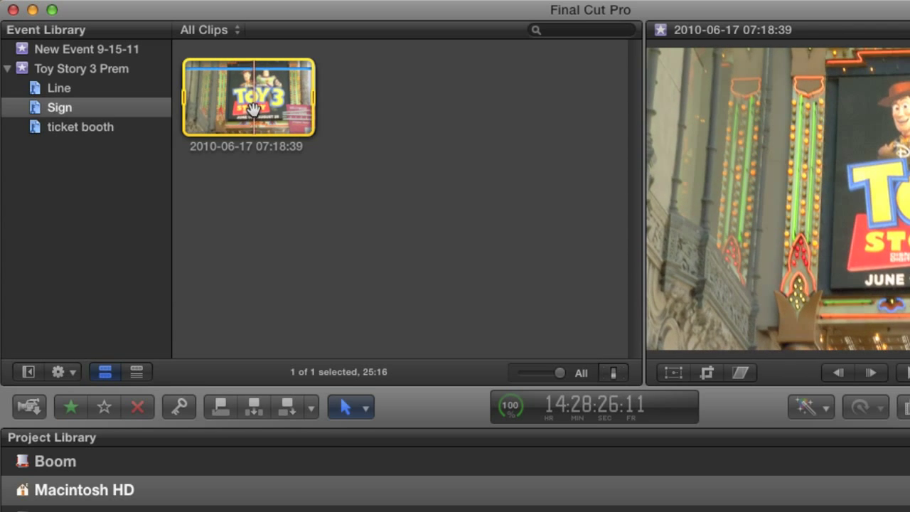
Drag the sign clip into Line, then compare the Line and Sign collections' contents
left_click_drag(252, 108, 98, 89)
left_click(68, 88)
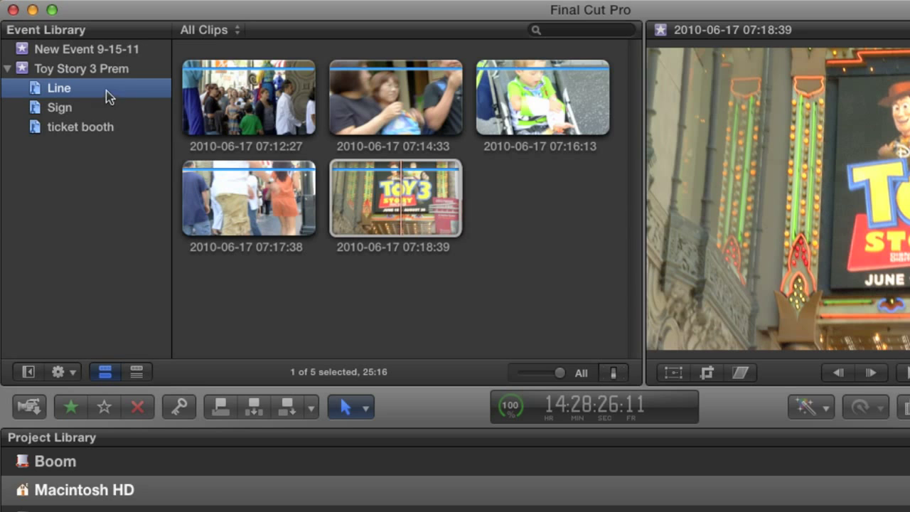
left_click(371, 208)
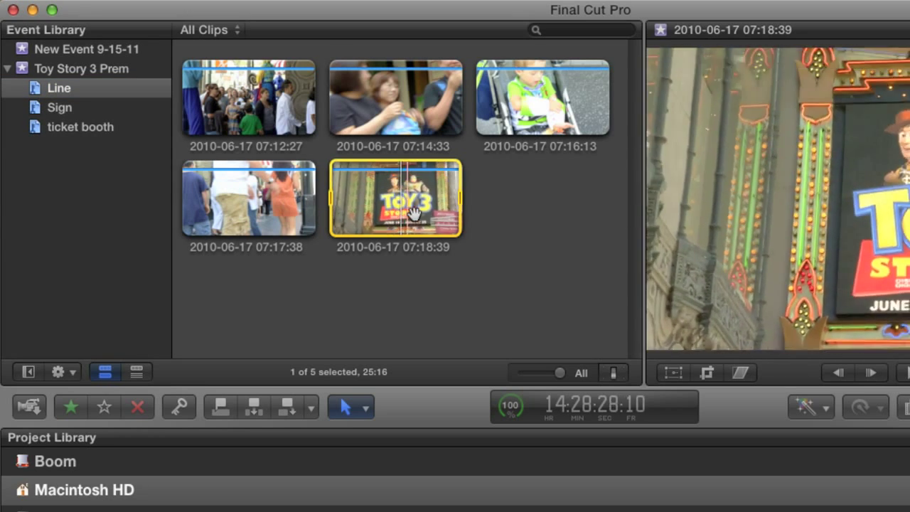
left_click(56, 113)
left_click(59, 88)
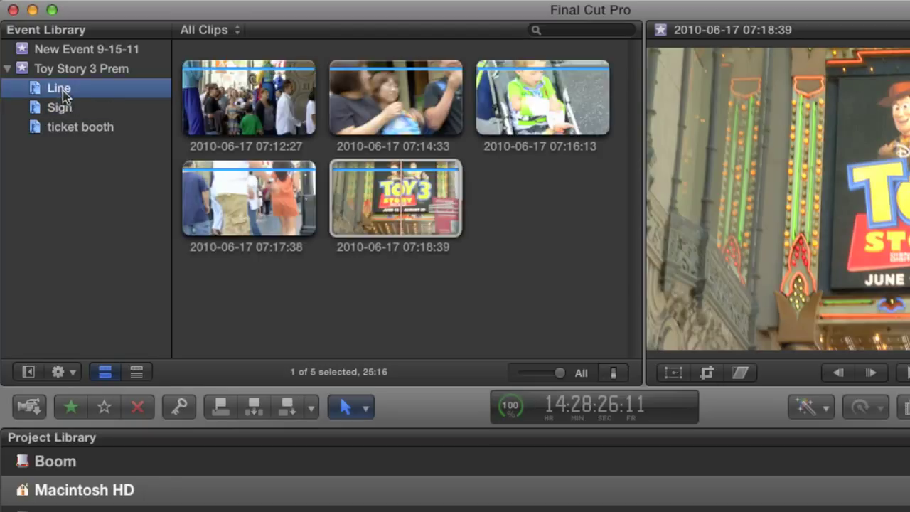
left_click(60, 108)
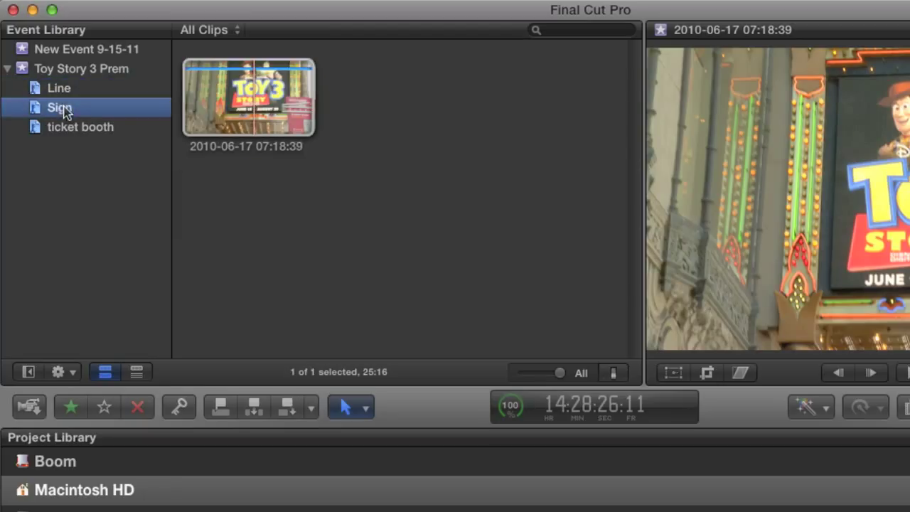
left_click(66, 91)
left_click(65, 107)
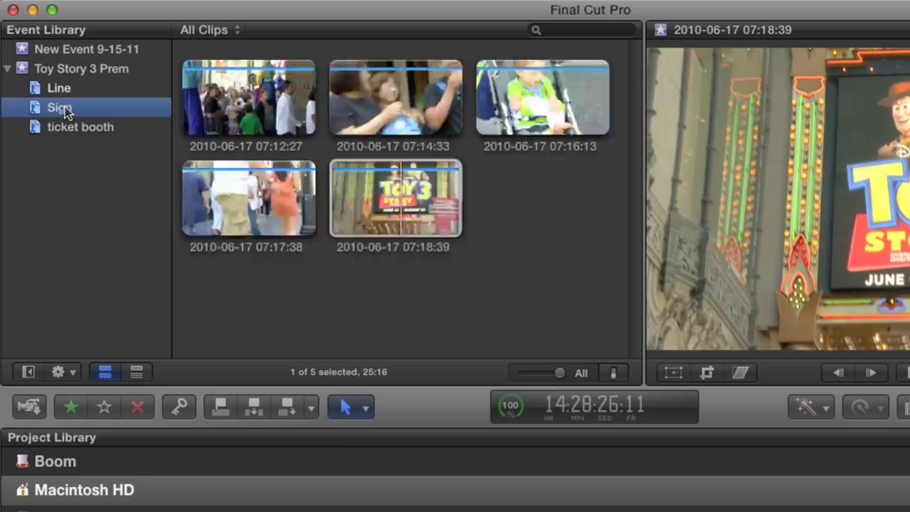
left_click(61, 92)
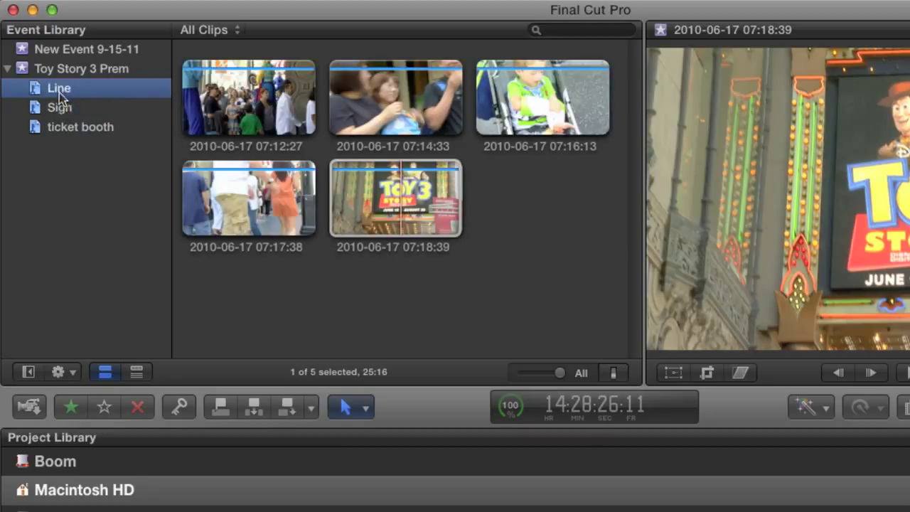
Filter Toy Story 3 Prem to No Ratings or Keywords and drag clips 07:22:14–07:24:14 into Line
left_click(92, 72)
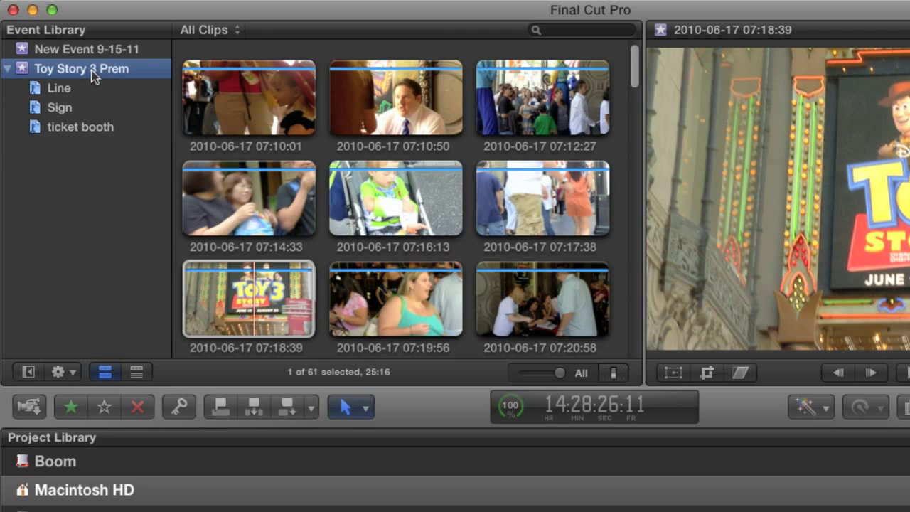
left_click(237, 33)
left_click(246, 64)
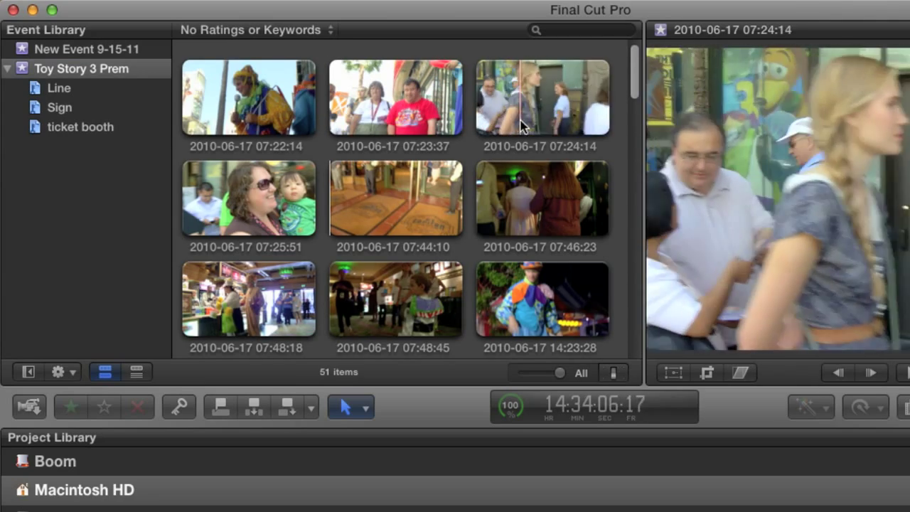
left_click(236, 100)
left_click(509, 113, "shift")
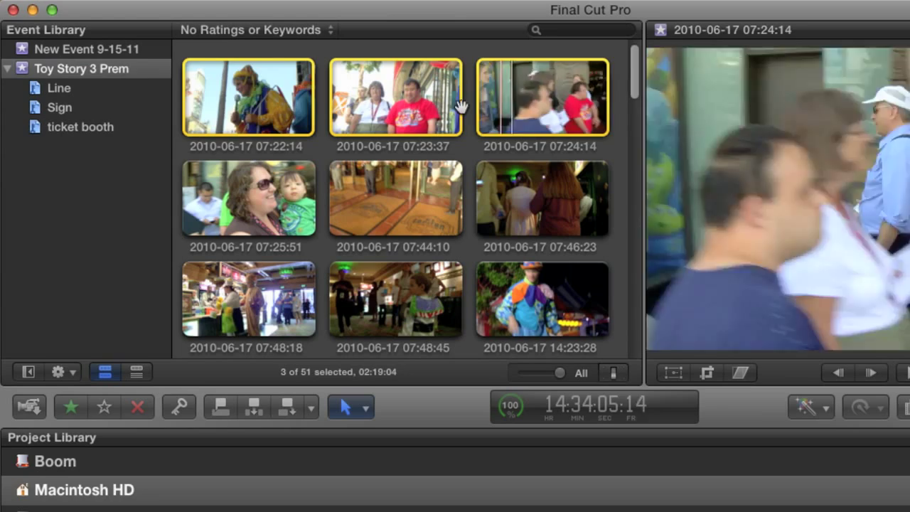
left_click_drag(228, 107, 95, 88)
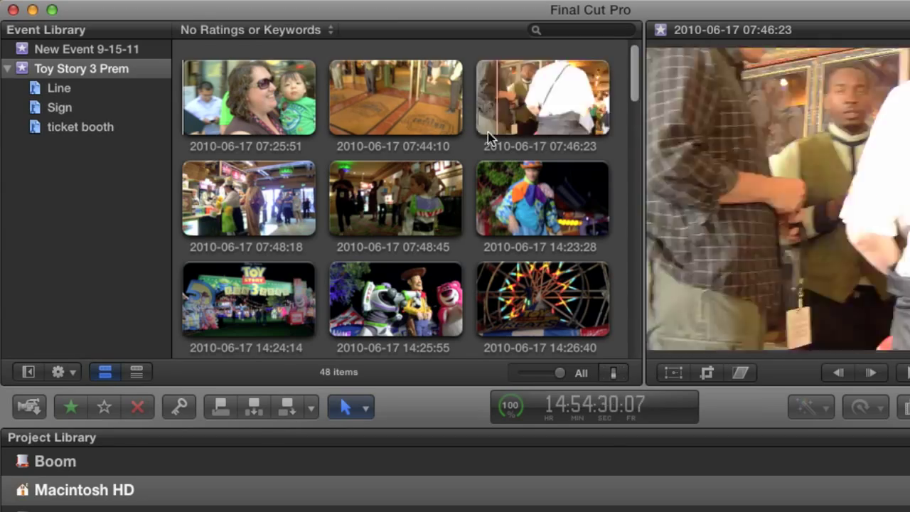
Create a new keyword collection named Lobby
key("shift+super+k")
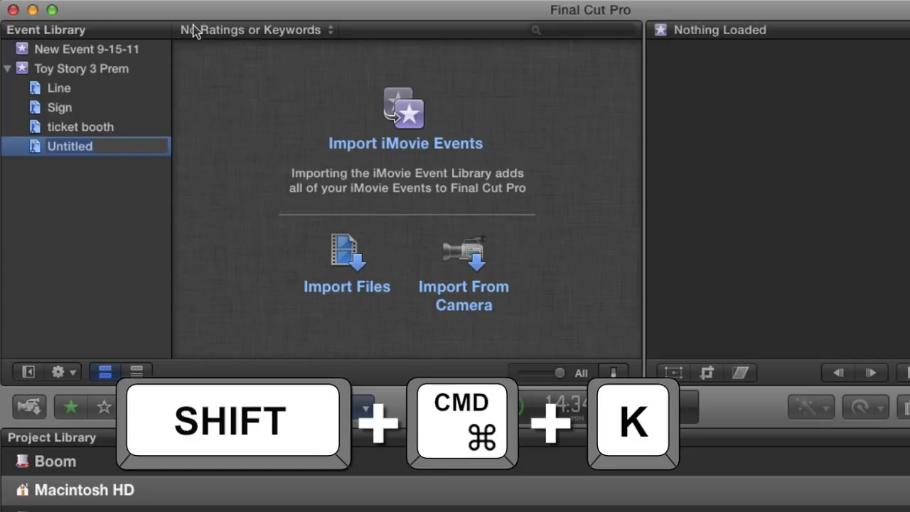
type("Lobby")
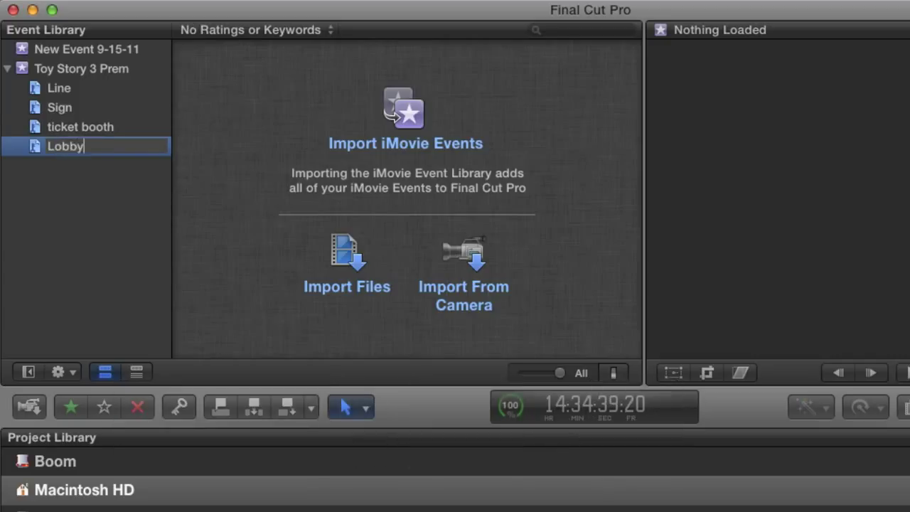
key("Return")
Add the 07:46:23, 07:48:18 and 07:48:45 lobby clips to the Lobby collection
left_click(132, 69)
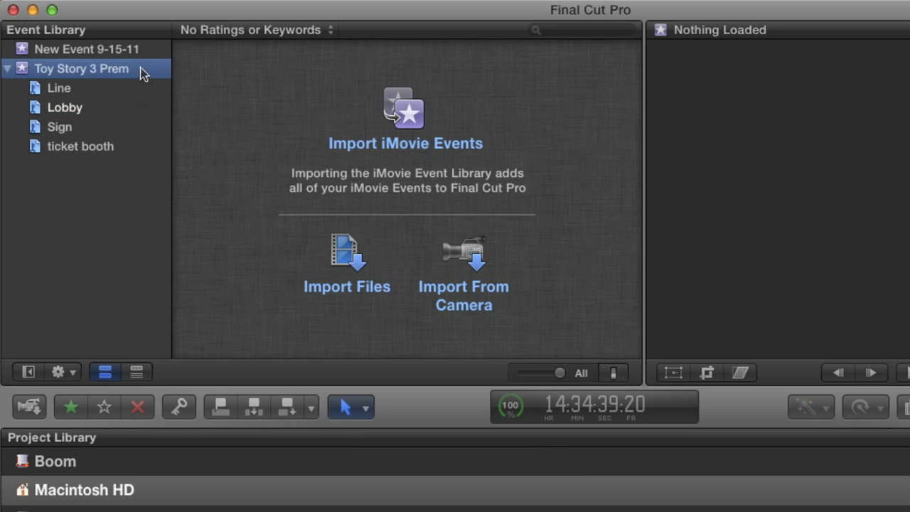
left_click(521, 112)
left_click(252, 201, "super")
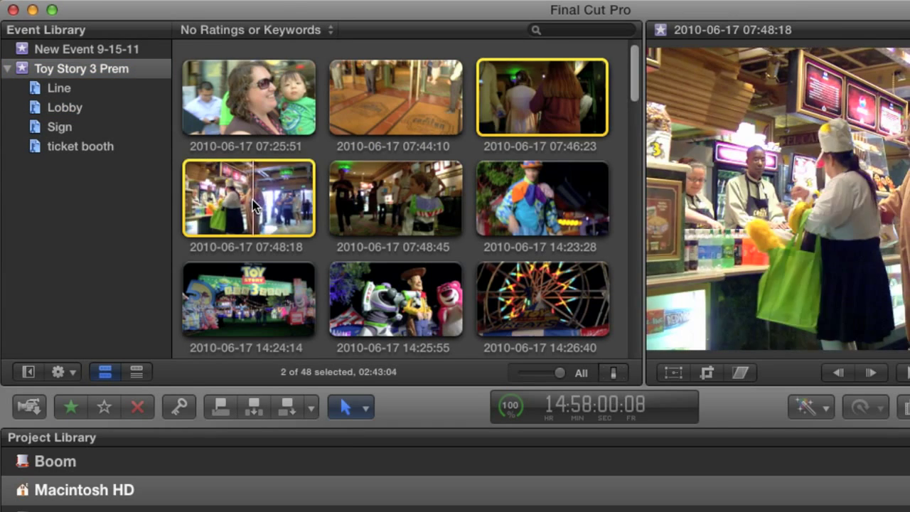
left_click_drag(253, 206, 96, 109)
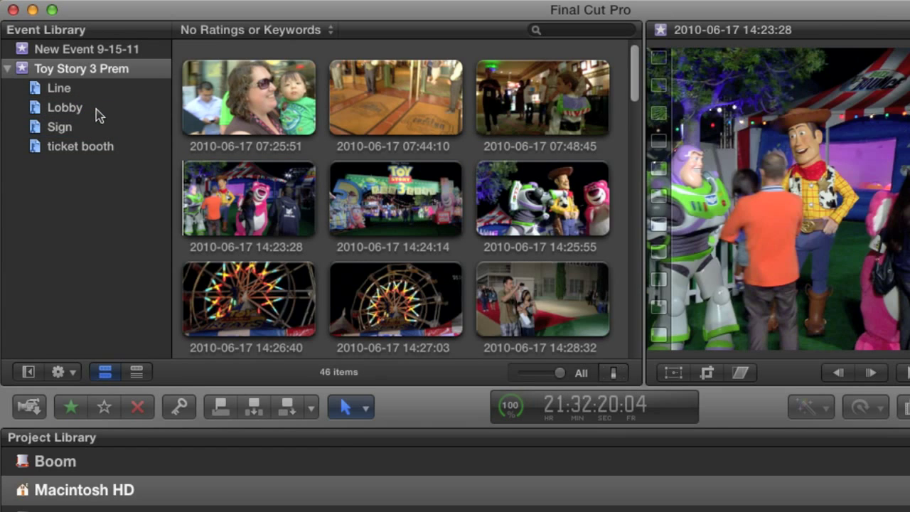
left_click(530, 114)
left_click_drag(526, 117, 85, 108)
Add a new folder named Interior to the Toy Story 3 Prem event
left_click(94, 70)
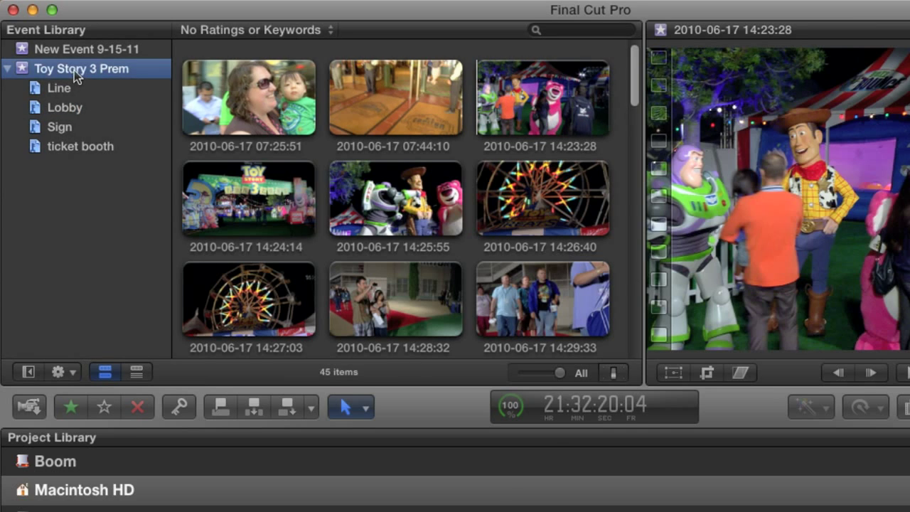
right_click(74, 71)
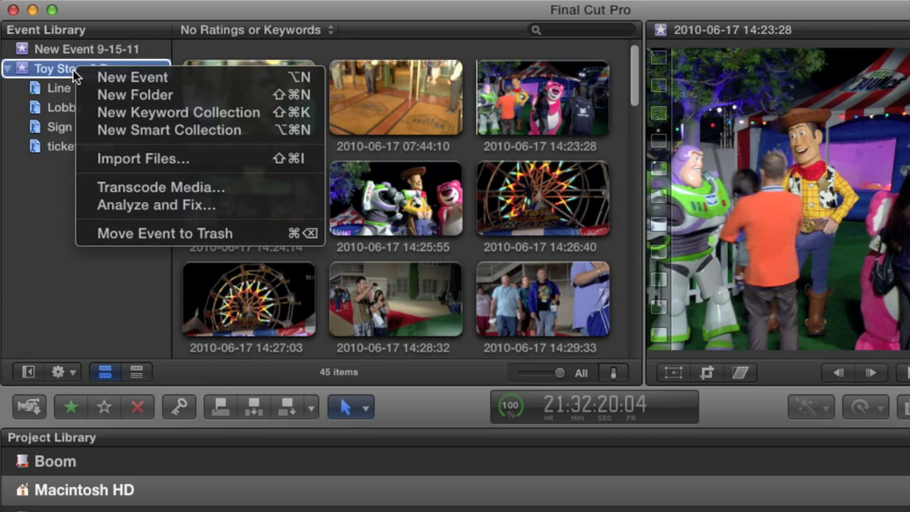
left_click(134, 94)
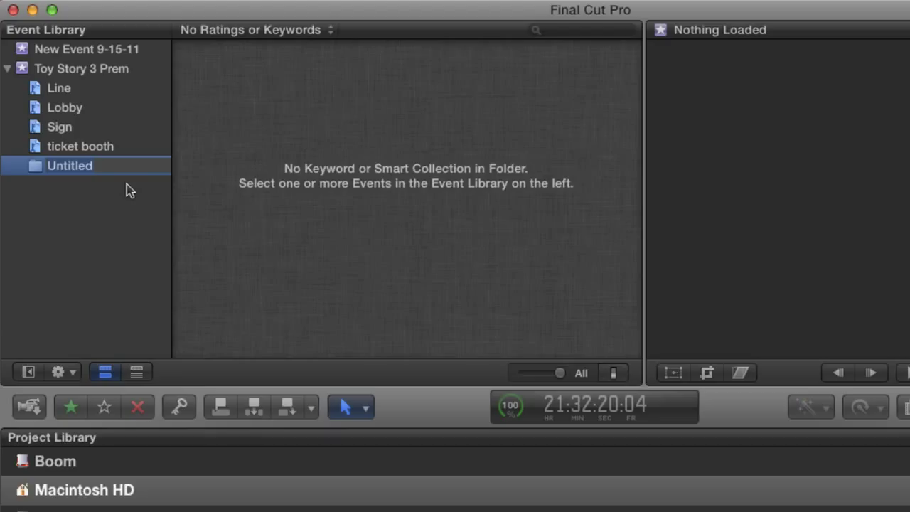
key("Return")
type("Interior")
key("Return")
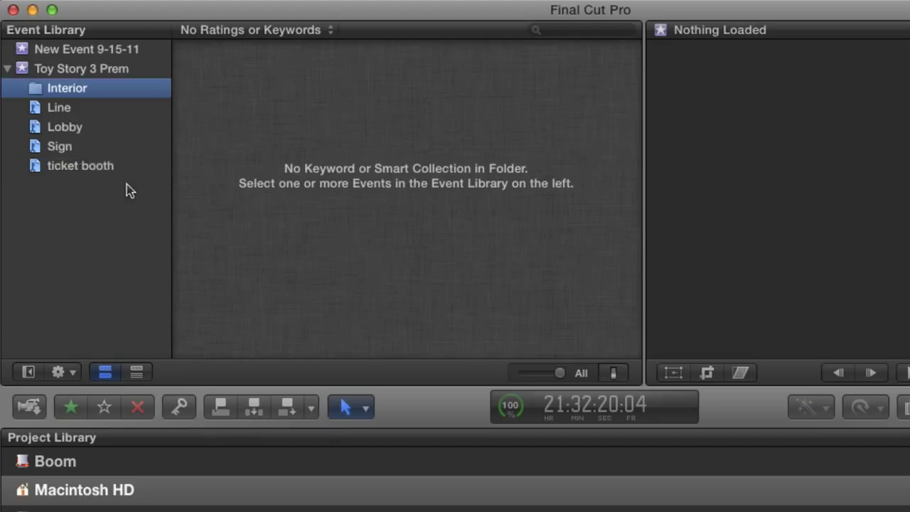
Add a second folder named Exterior to the event
left_click(119, 72)
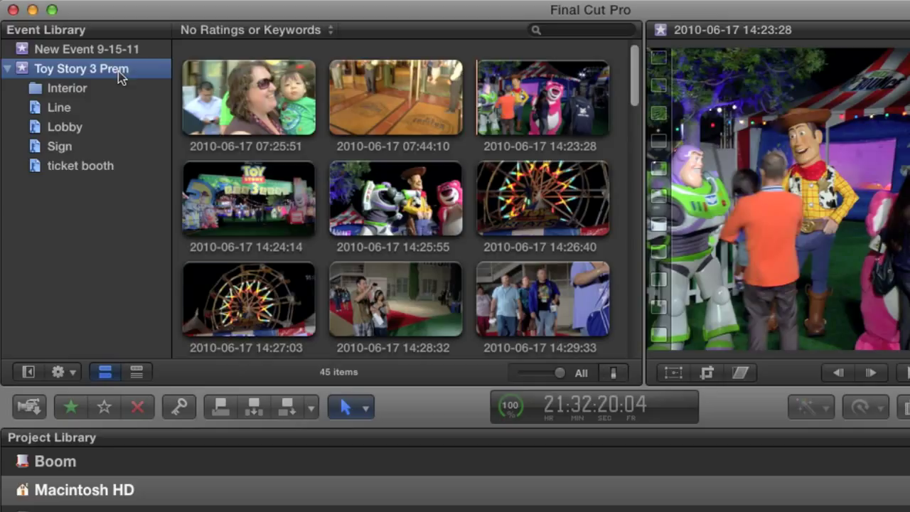
right_click(120, 73)
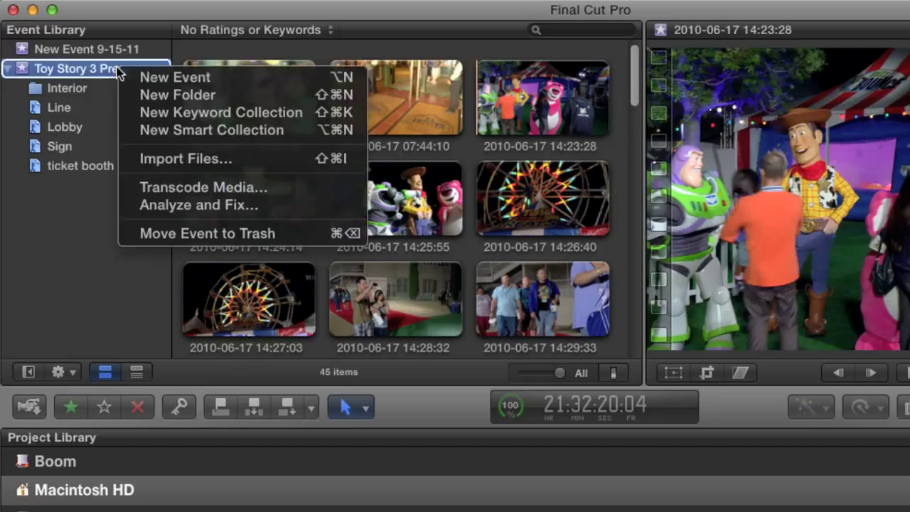
left_click(146, 94)
type("Exterior")
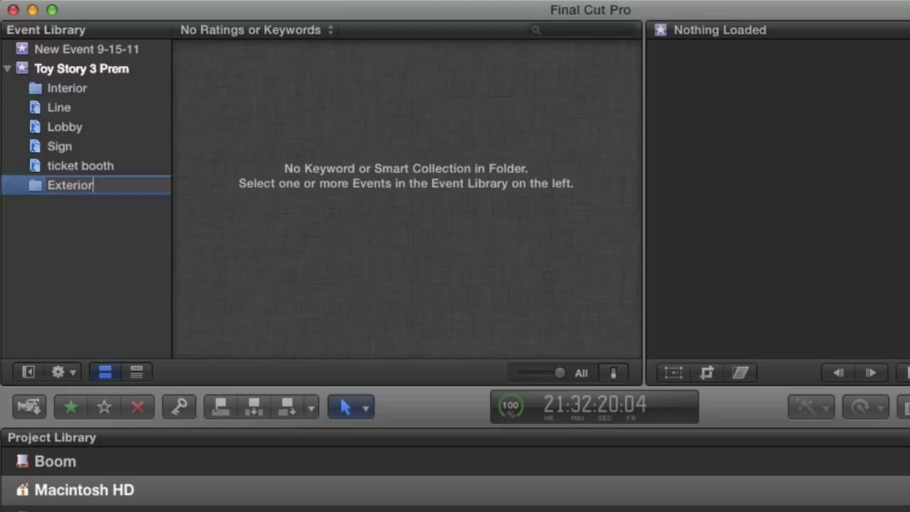
key("Return")
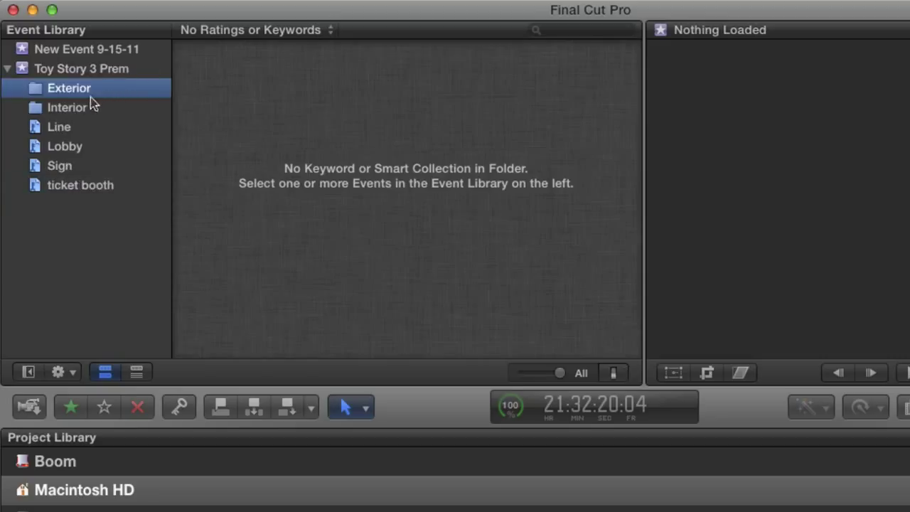
left_click(72, 108)
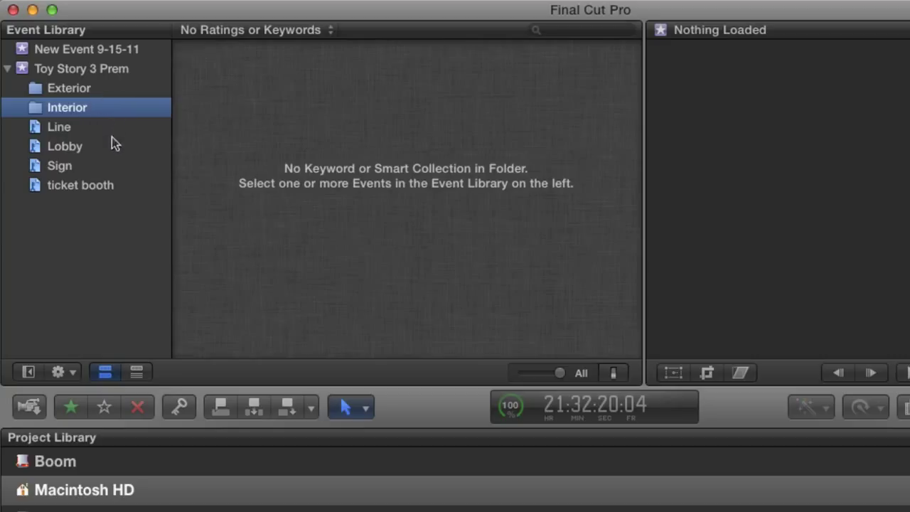
Move Line, Sign and ticket booth into Exterior, and Lobby into Interior
left_click(69, 132)
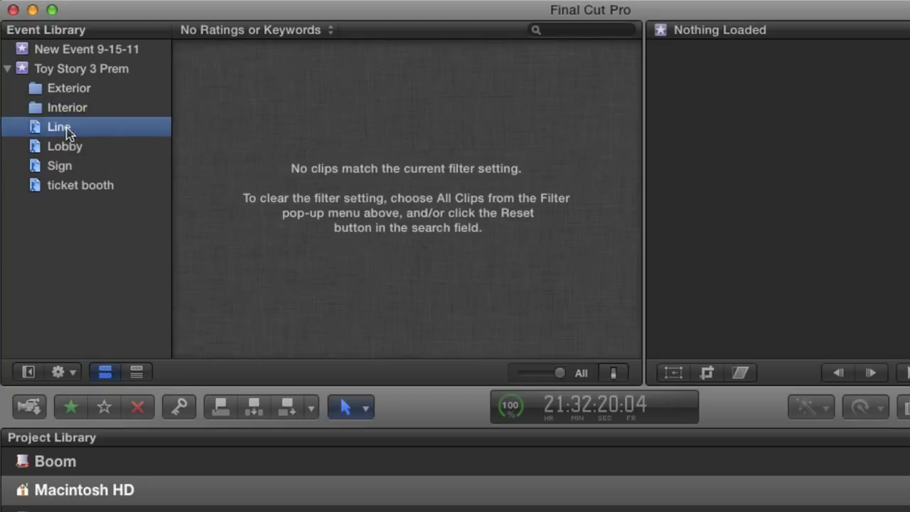
left_click(69, 168, "super")
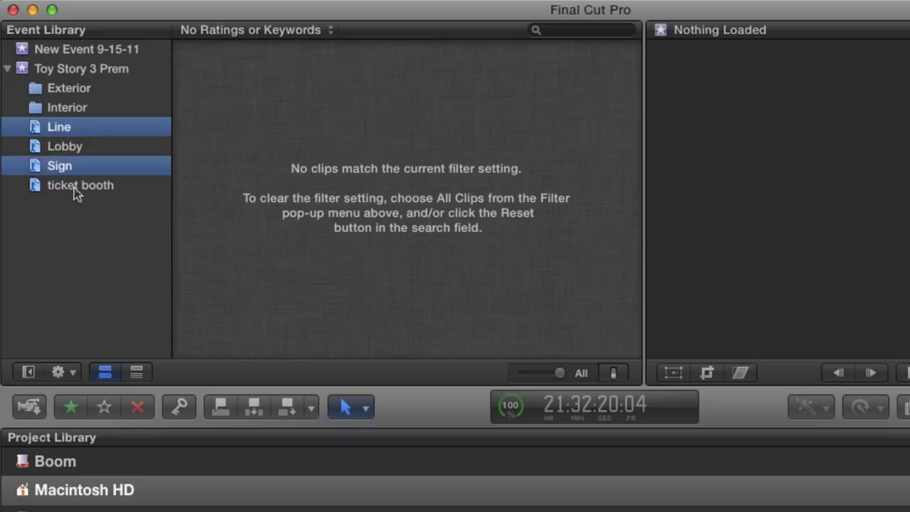
left_click(74, 188, "super")
left_click_drag(35, 129, 65, 90)
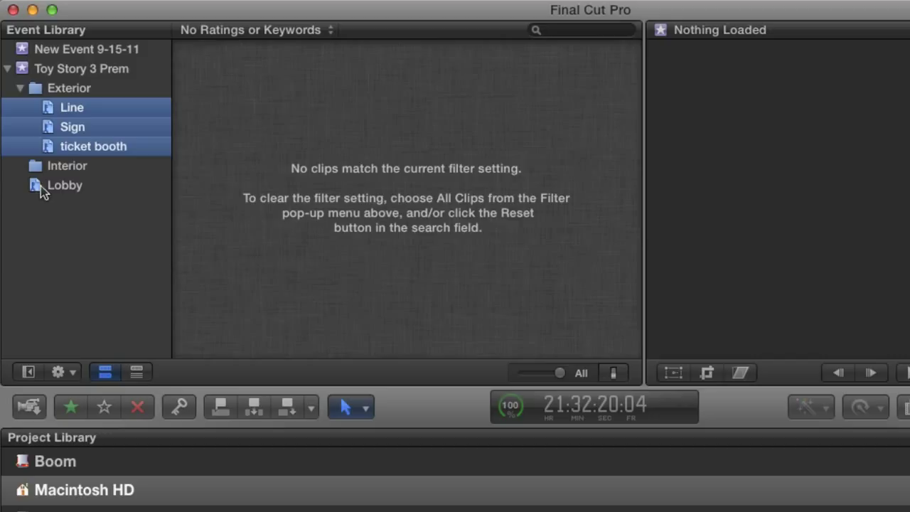
left_click_drag(37, 190, 44, 172)
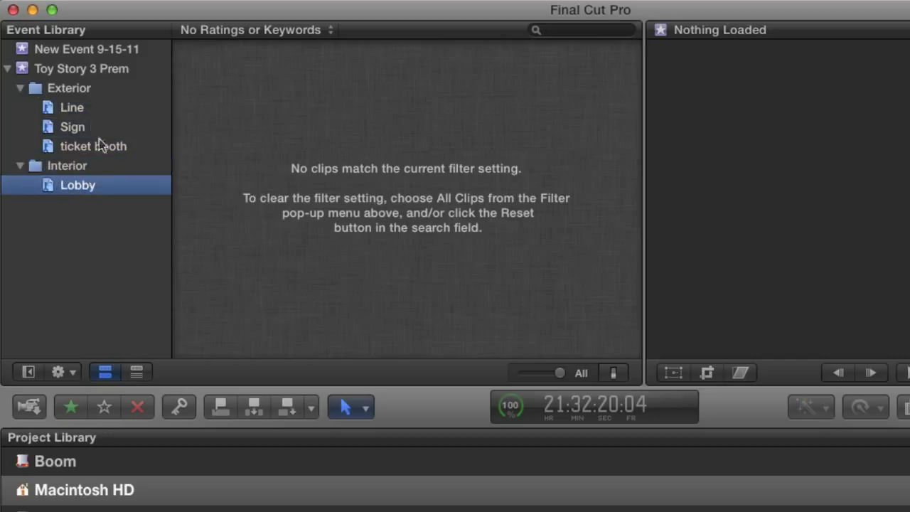
Collapse the Exterior folder, check Lobby, and show all 45 event clips again
left_click(74, 107)
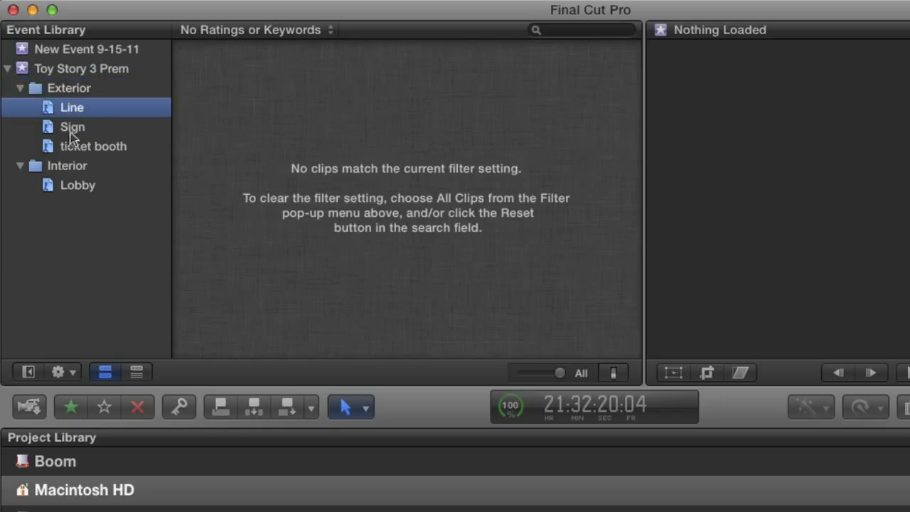
left_click(76, 71)
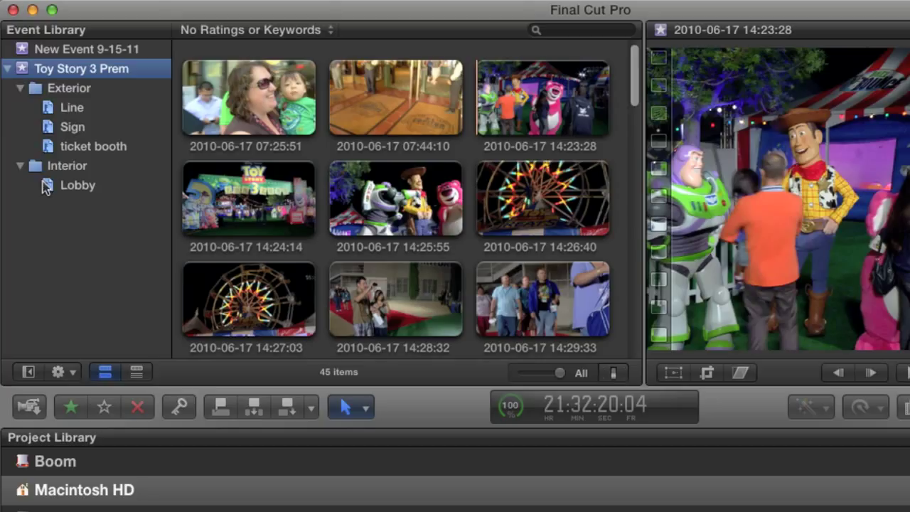
left_click(21, 88)
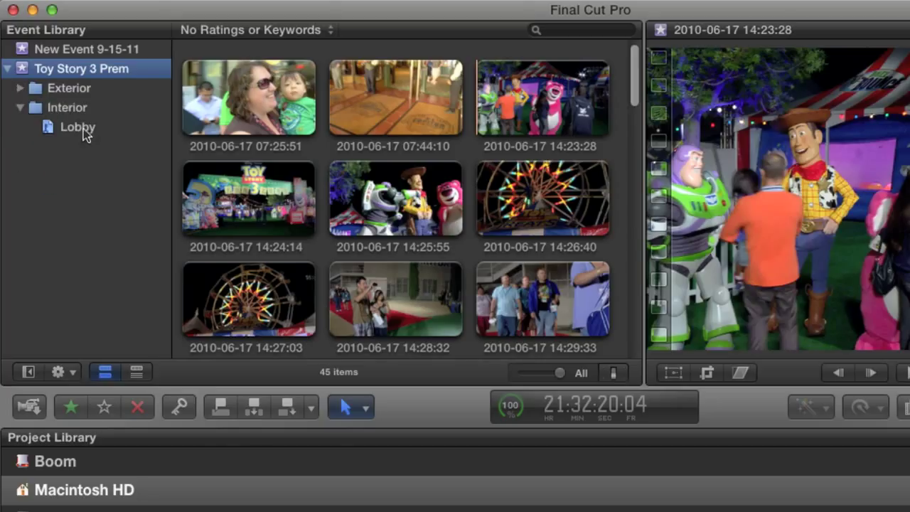
left_click(78, 128)
left_click(64, 88)
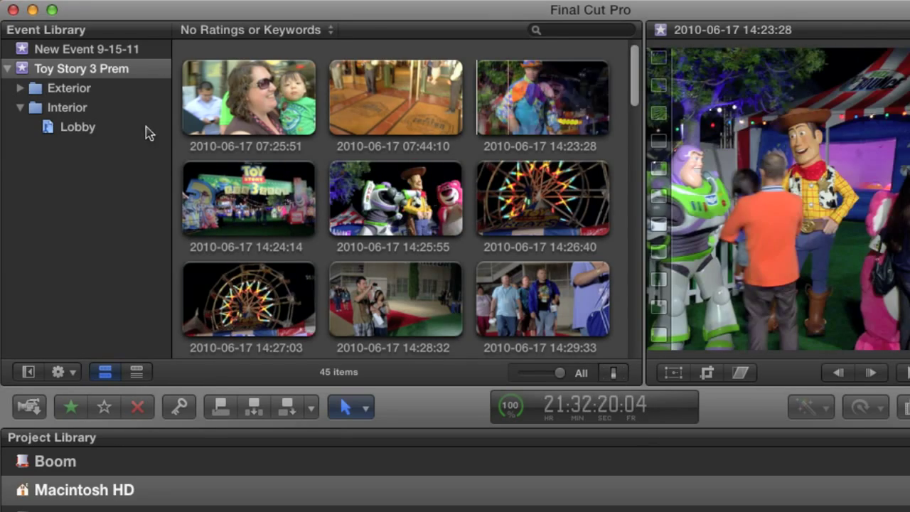
Expand Exterior and add a folder named Fair inside it with Shift+Cmd+N
left_click(20, 88)
left_click(41, 90)
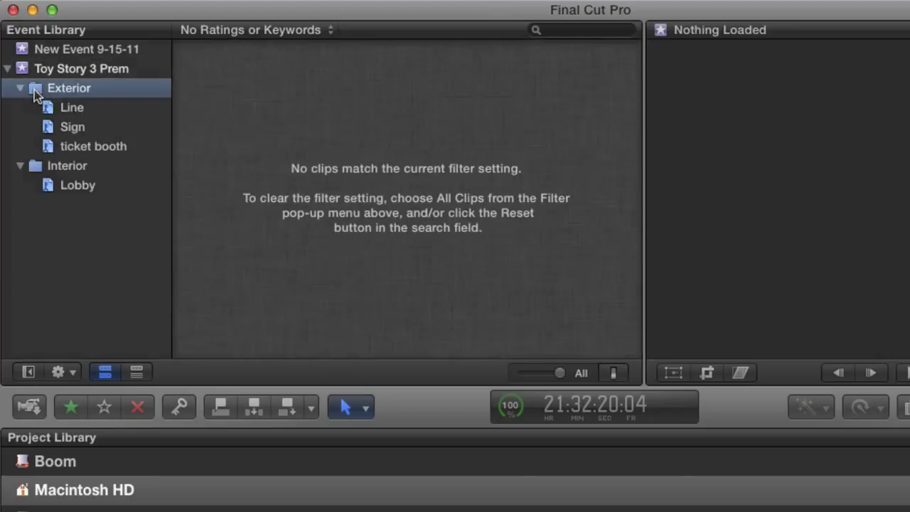
key("shift+super+n")
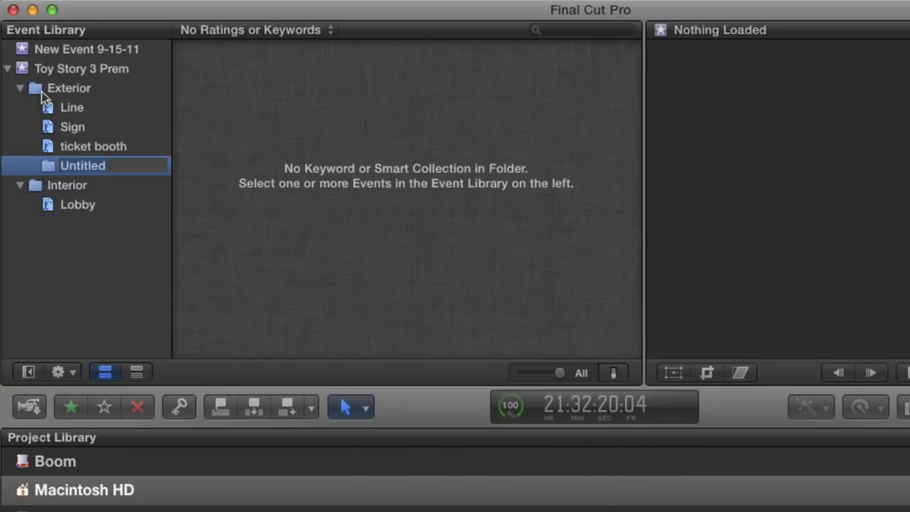
type("Fair")
key("Return")
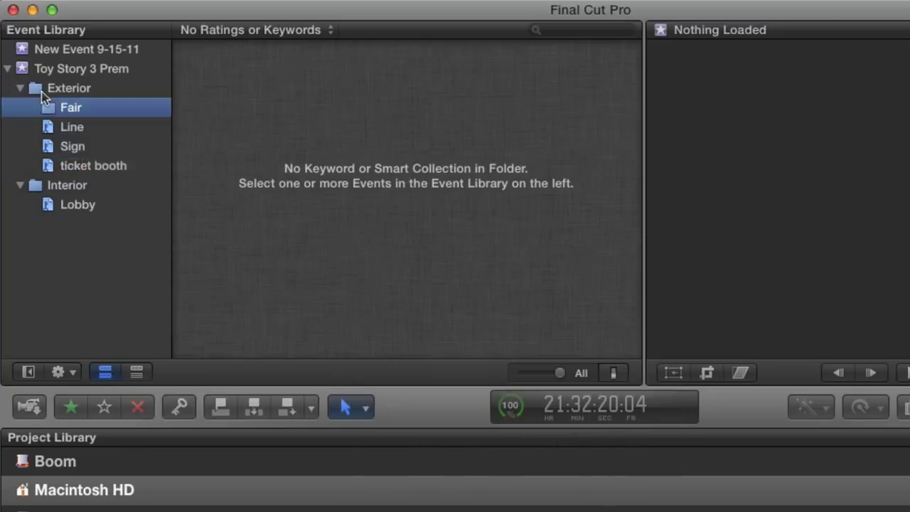
Create a keyword collection named Ferris Wheel inside the Fair folder
left_click(113, 68)
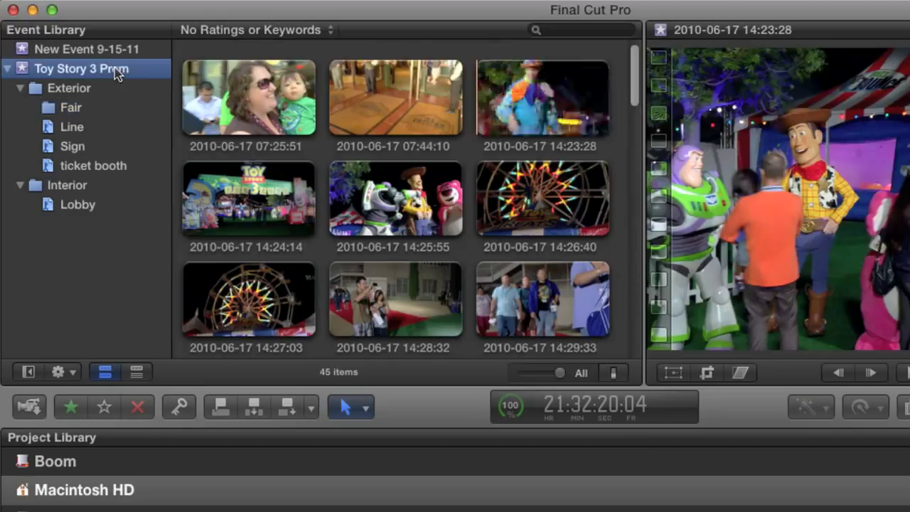
left_click(71, 108)
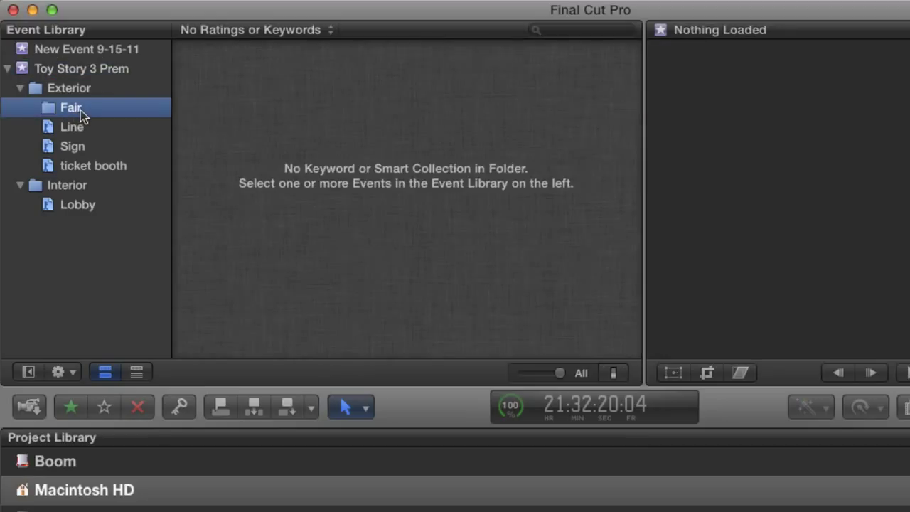
key("shift+super+k")
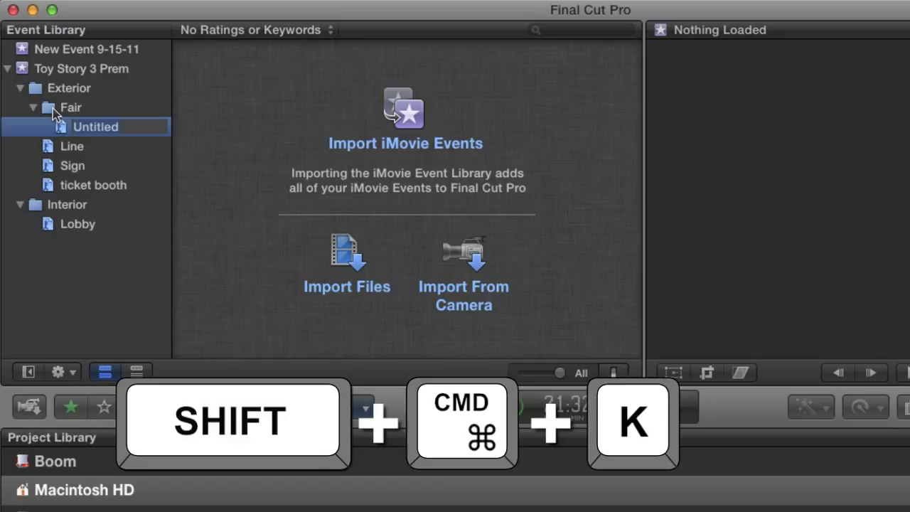
type("Ferris Wheel")
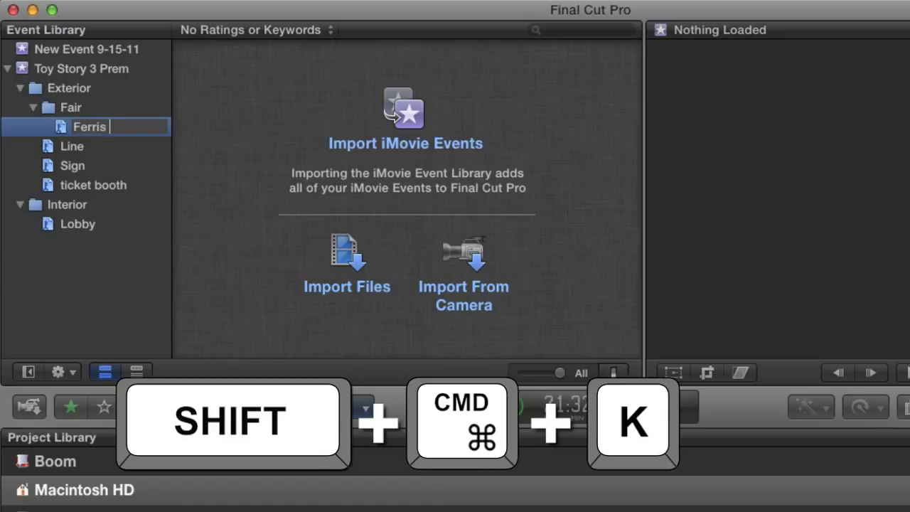
key("Return")
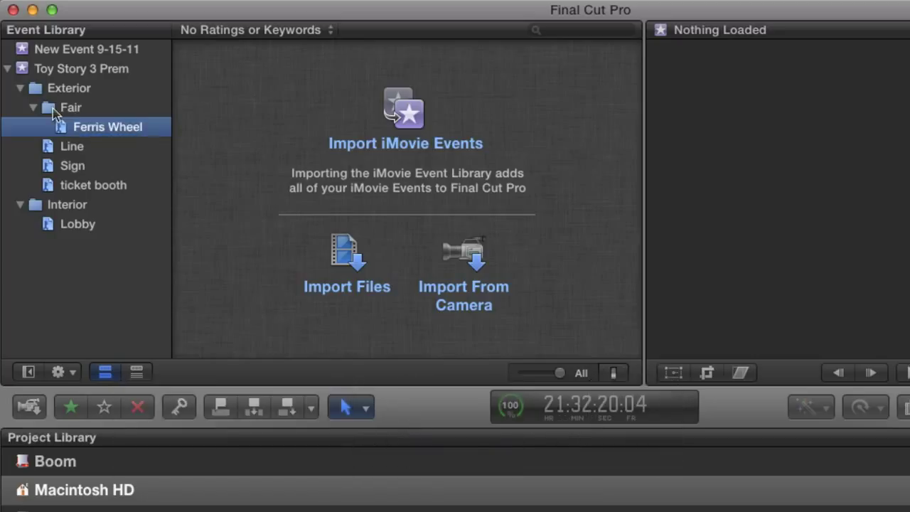
Tag the 14:26:40 and 14:27:03 Ferris wheel clips with Ferris Wheel
left_click(116, 71)
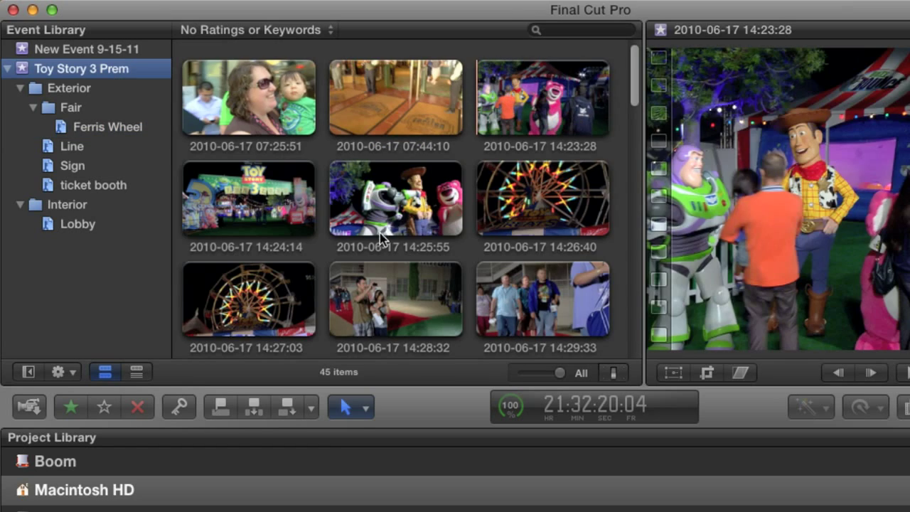
left_click(484, 221)
key("shift+Right")
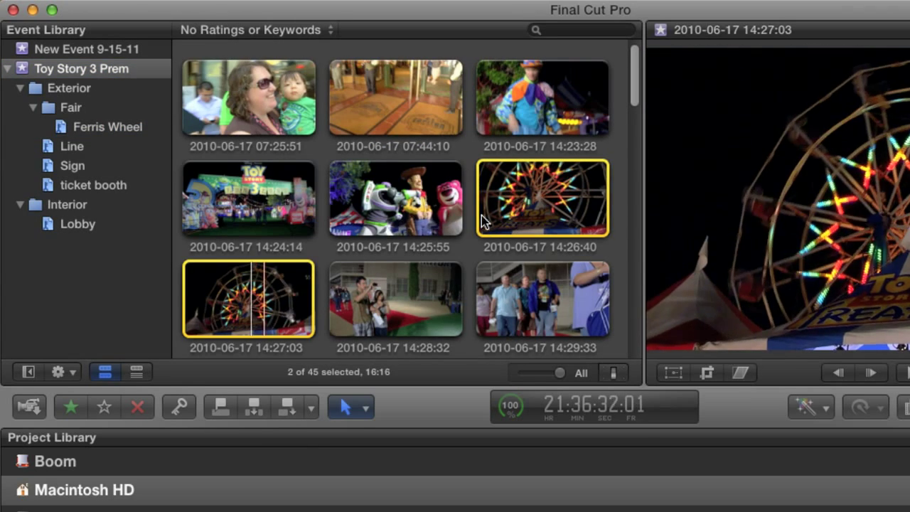
left_click_drag(483, 221, 117, 129)
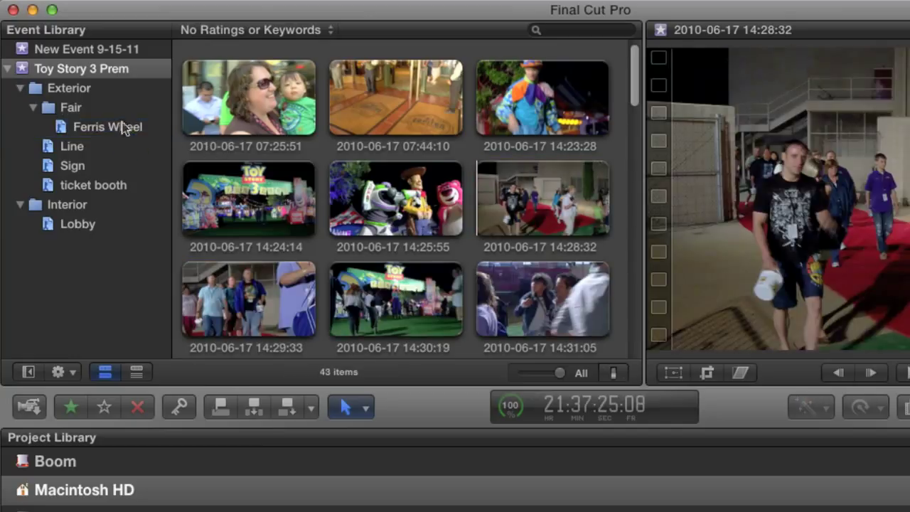
View the Ferris Wheel collection with the clip filter set to Hide Rejected
left_click(33, 108)
left_click(34, 108)
left_click(60, 125)
left_click(232, 28)
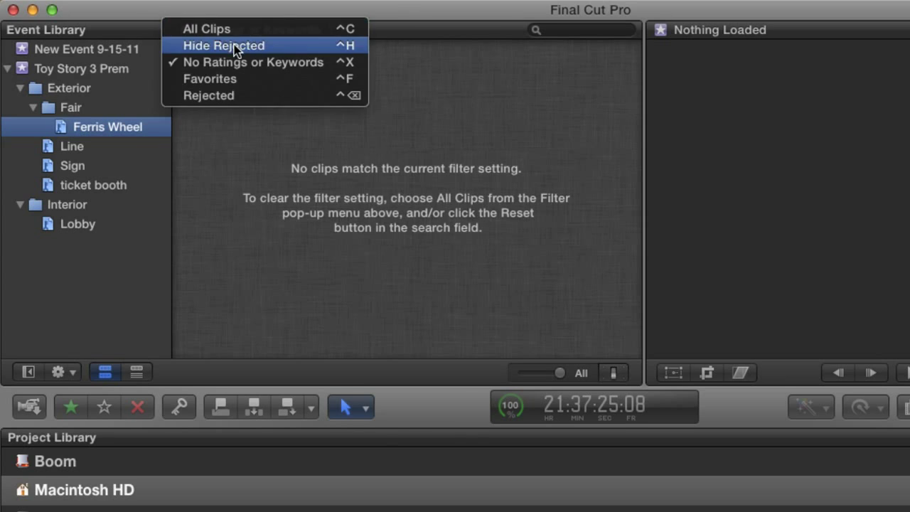
left_click(232, 45)
Collapse Fair and add a new keyword collection named VO to the event
left_click(34, 108)
key("shift+super+k")
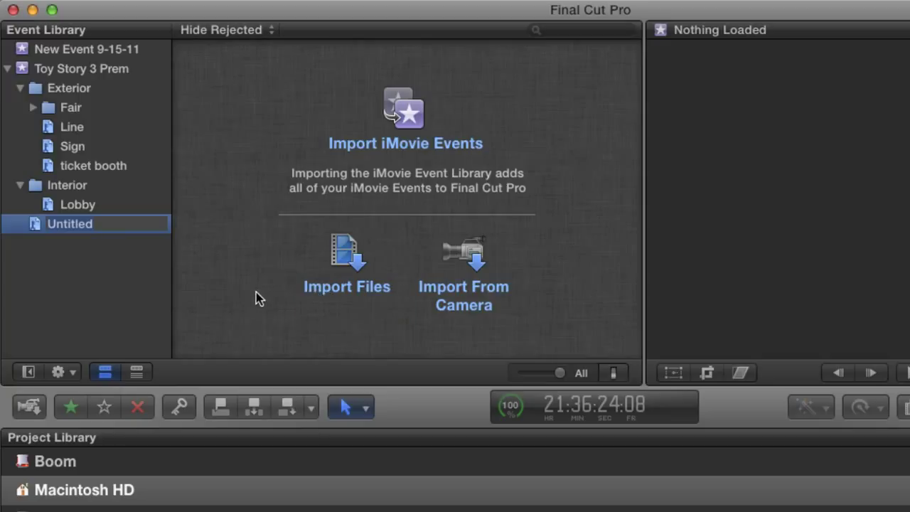
type("VO")
key("Return")
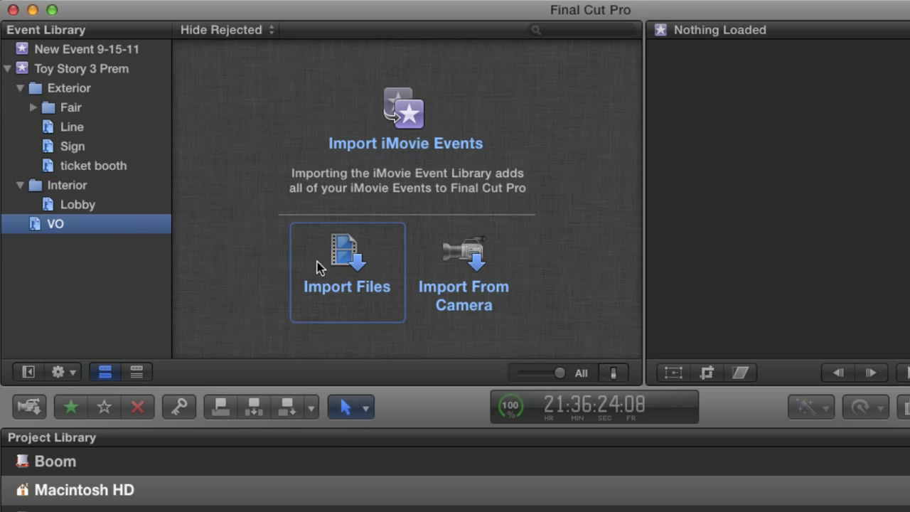
Import TS3 VO.aiff from the Desktop into the Toy Story 3 Prem event's VO collection
left_click(346, 286)
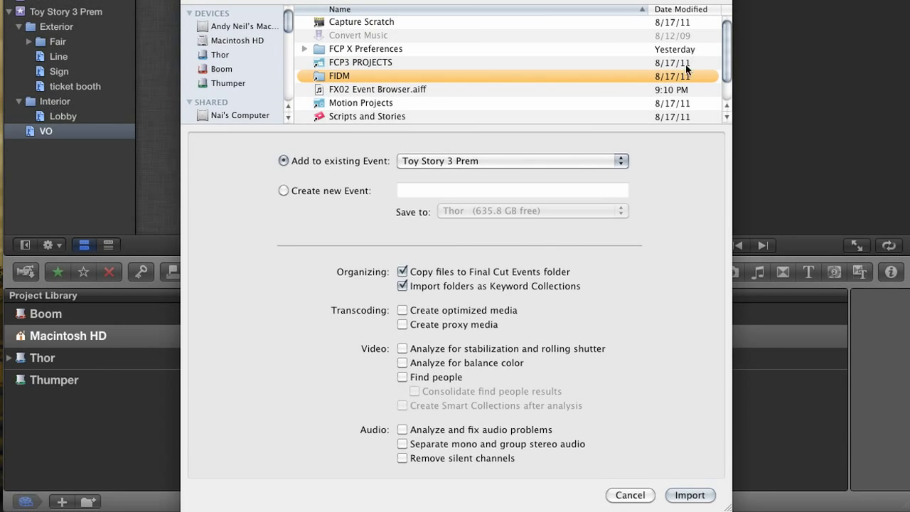
scroll(247, 72, "down", 5)
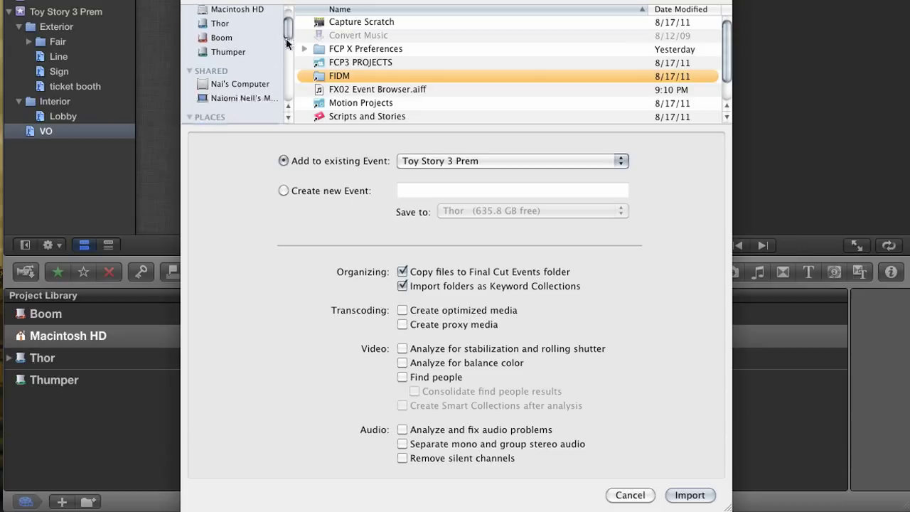
scroll(724, 50, "down", 2)
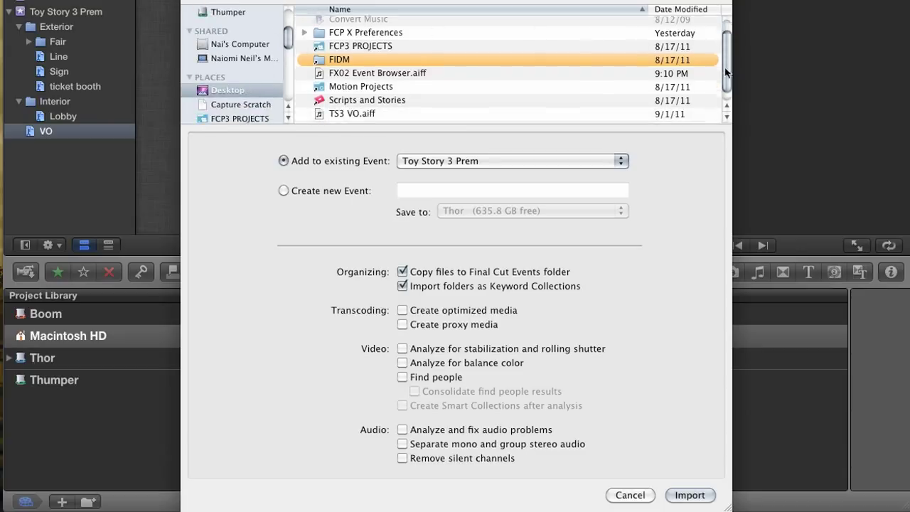
left_click(396, 103)
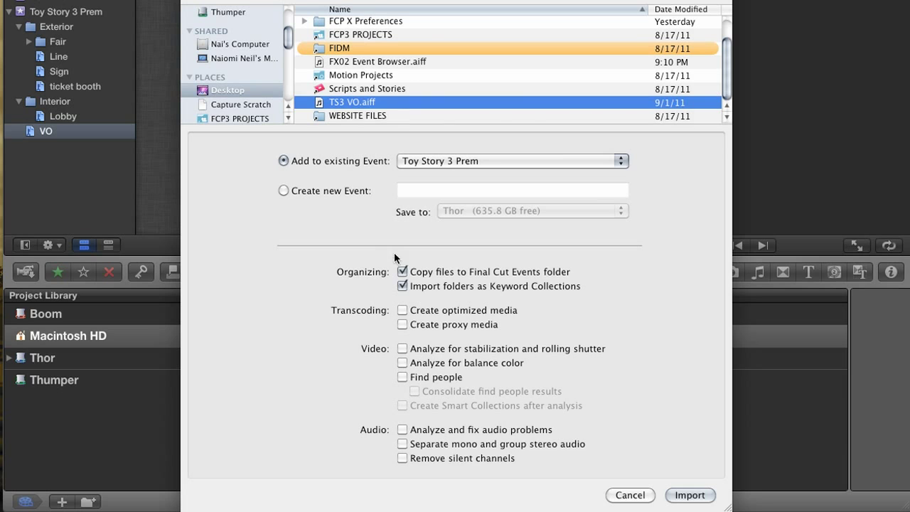
left_click(690, 495)
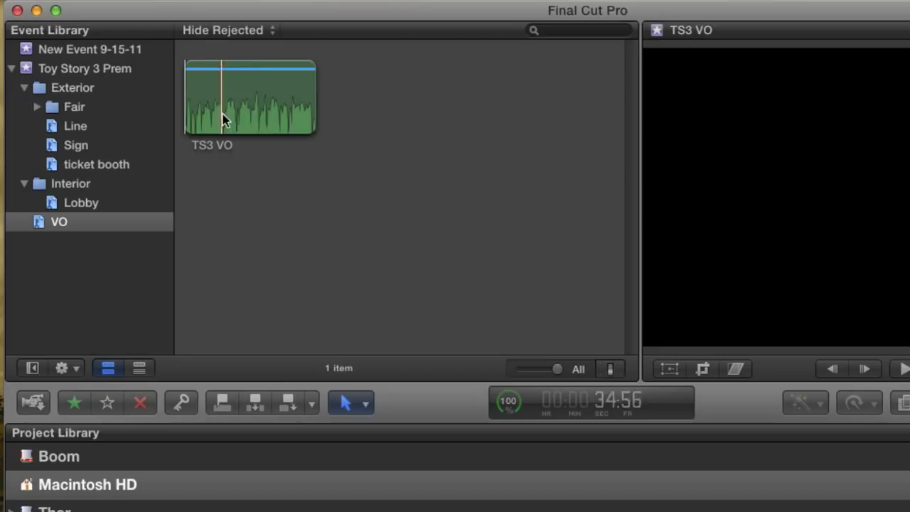
Check the TS3 VO clip in the VO collection, then expand the Fair folder
left_click(271, 113)
left_click(106, 223)
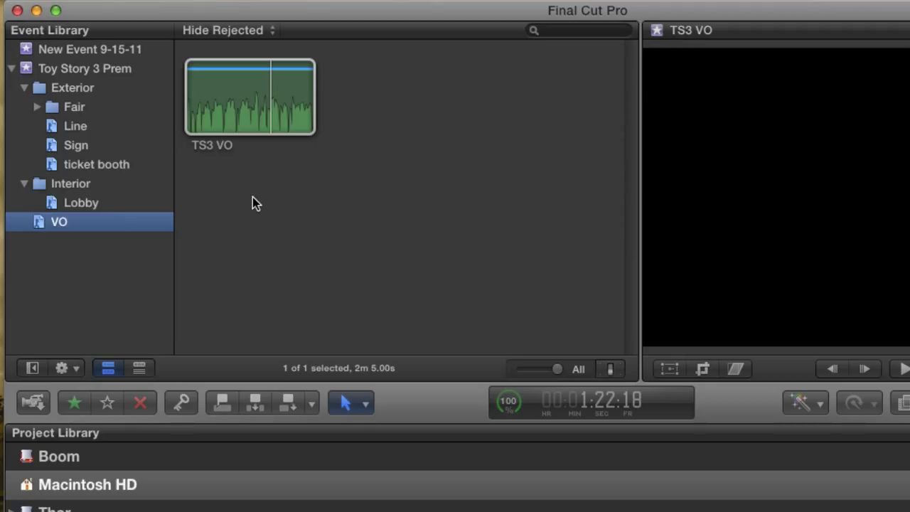
left_click(37, 106)
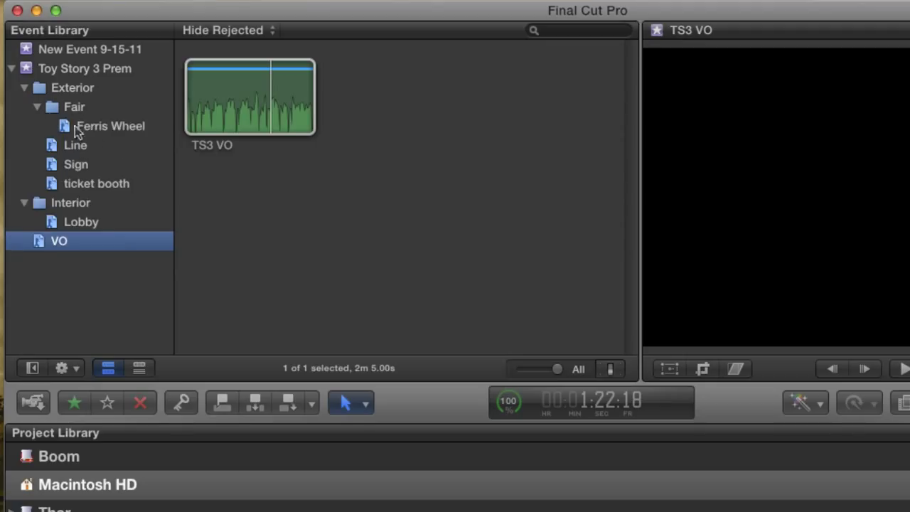
Review the clips in Line, Ferris Wheel, Sign, ticket booth and Lobby
left_click(81, 146)
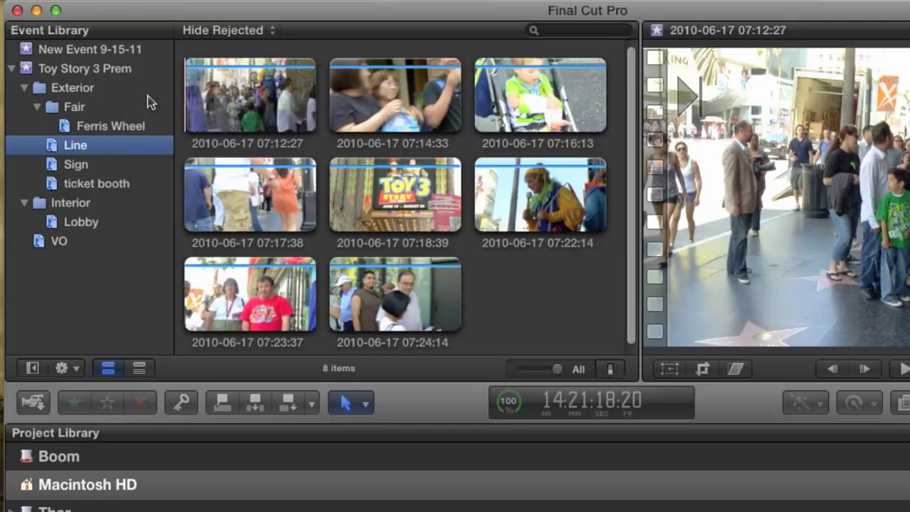
left_click(96, 128)
left_click(83, 168)
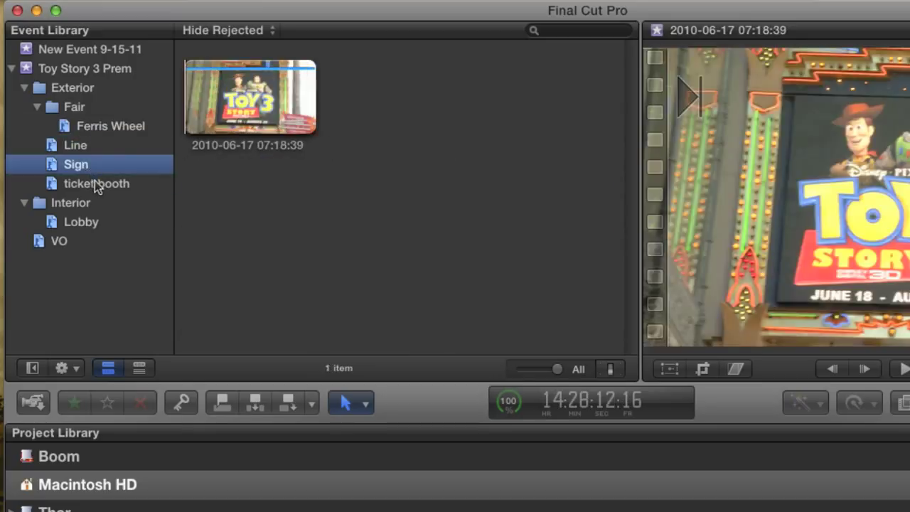
left_click(93, 183)
left_click(95, 128)
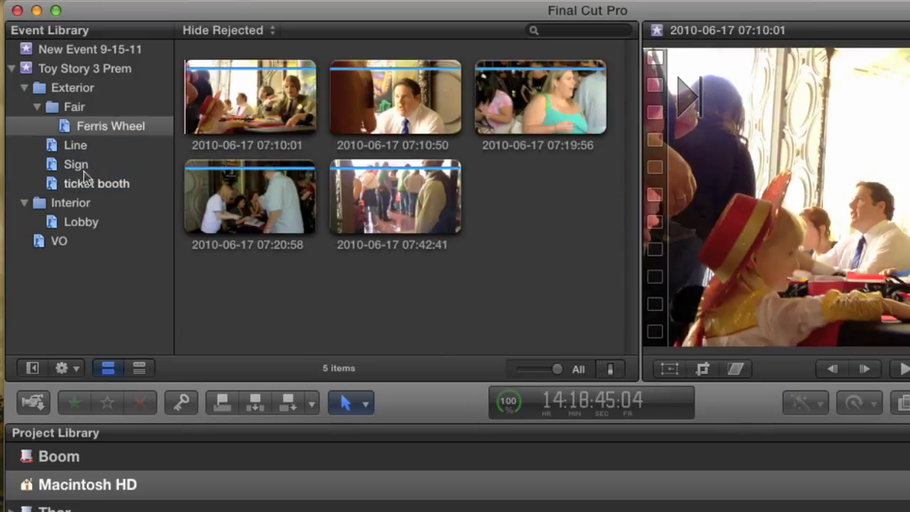
left_click(87, 225)
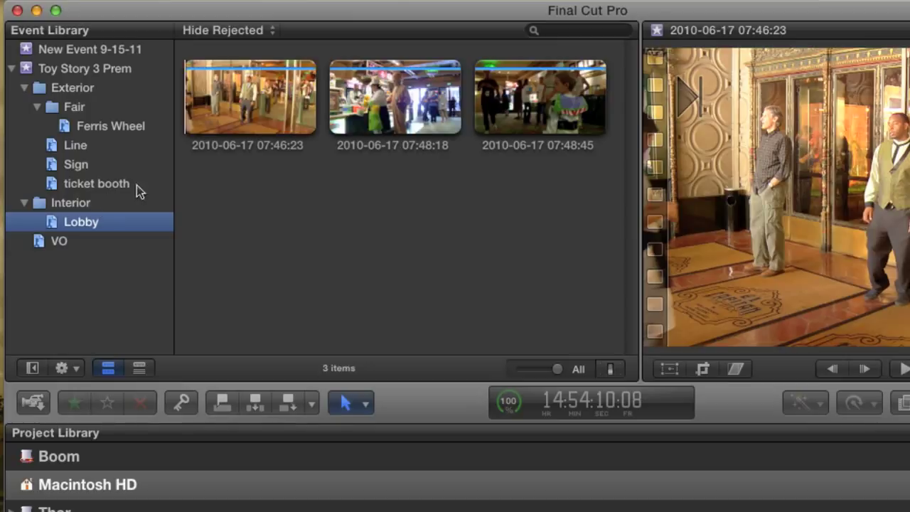